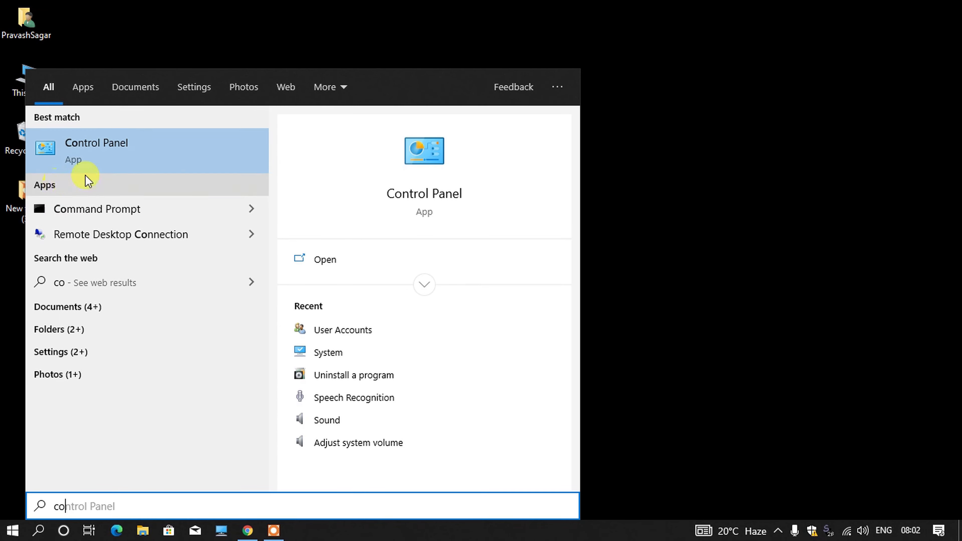
- Open Control Panel, switch it to Category view, and bring up the list of programs that can be uninstalled
{"action": "left_click", "coordinate": [114, 142]}
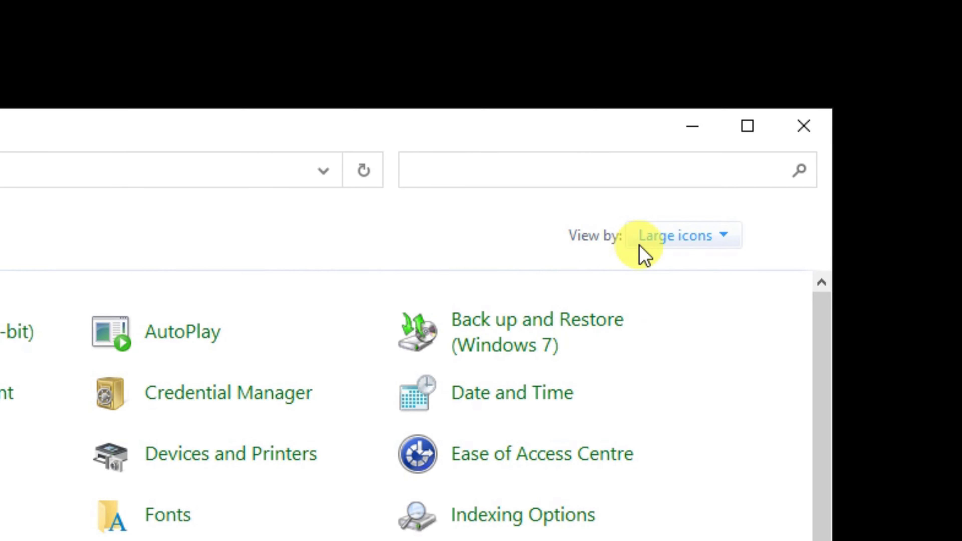
{"action": "left_click", "coordinate": [693, 241]}
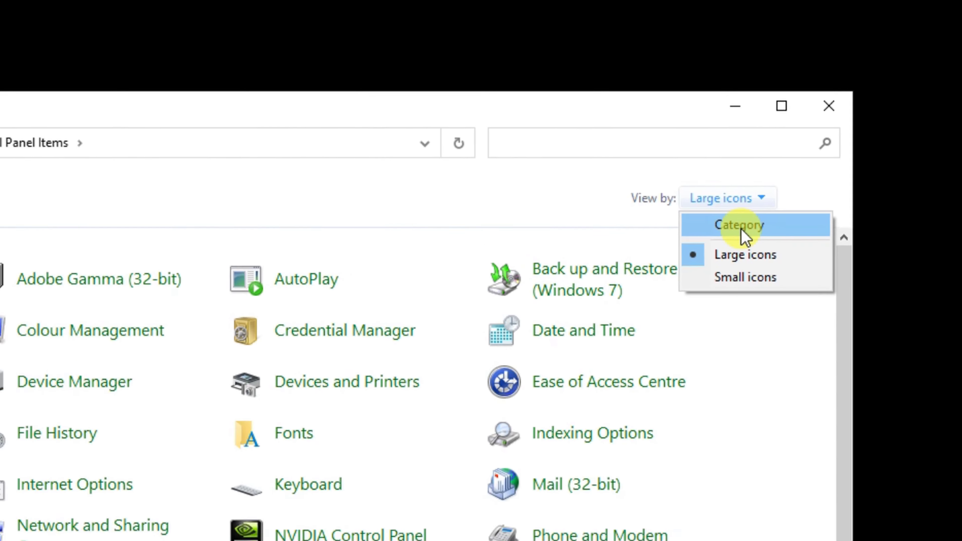
{"action": "left_click", "coordinate": [740, 227]}
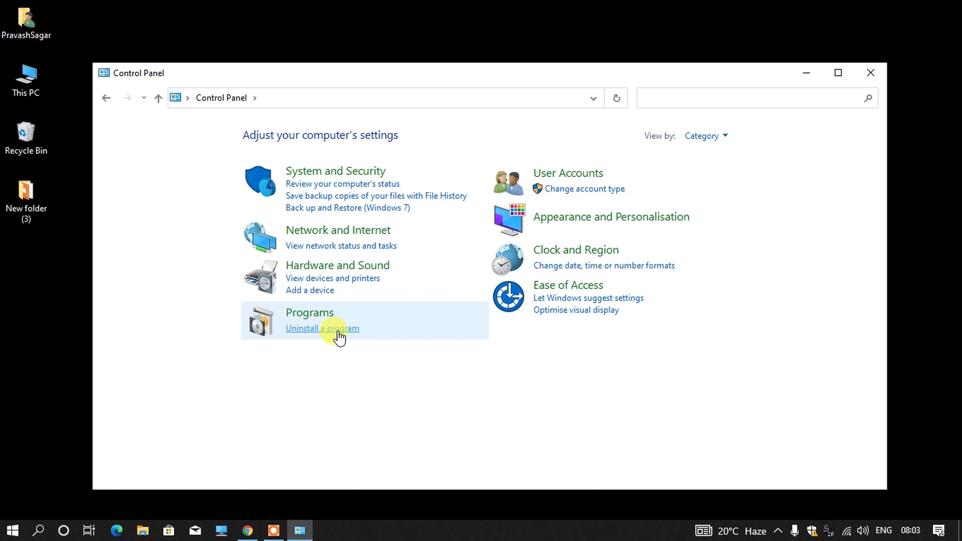
{"action": "left_click", "coordinate": [330, 328]}
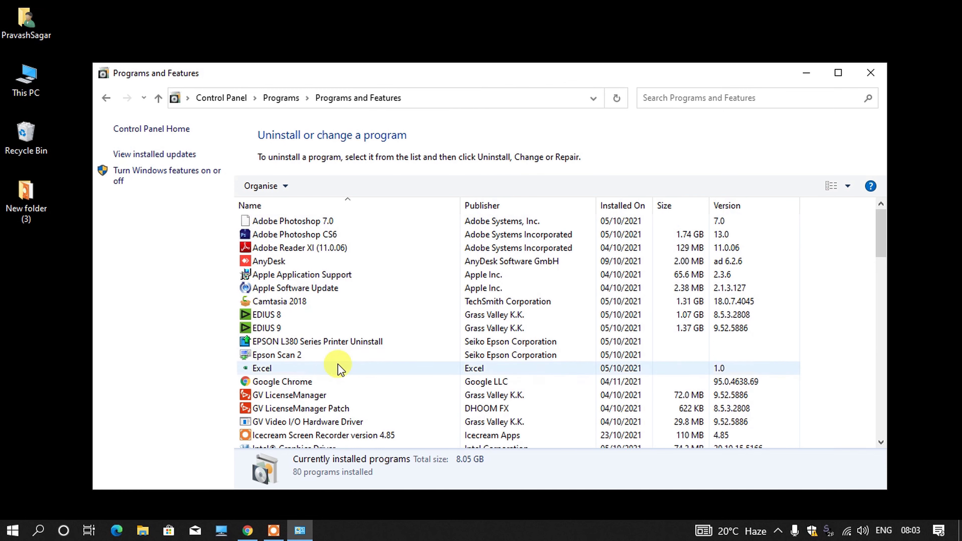
- Uninstall Morpho RD Service Driver version 2.0.1.42 and dismiss the completion message
{"action": "key", "text": "m"}
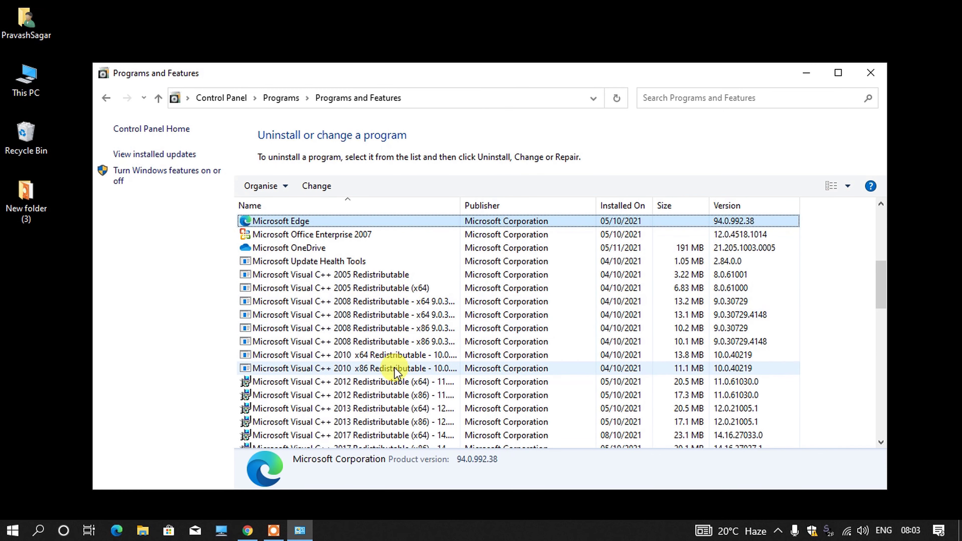
{"action": "scroll", "coordinate": [394, 370], "scroll_direction": "down", "scroll_amount": 2}
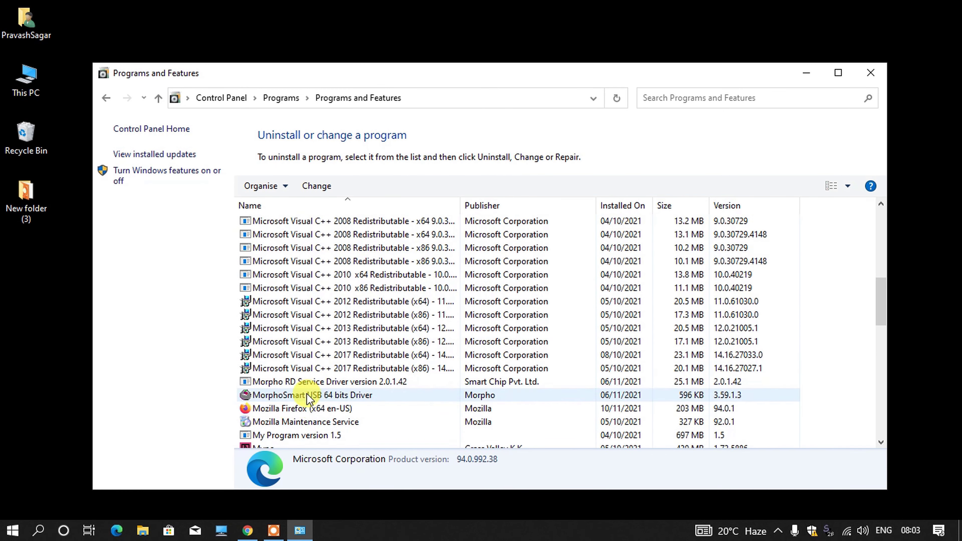
{"action": "left_click", "coordinate": [324, 382]}
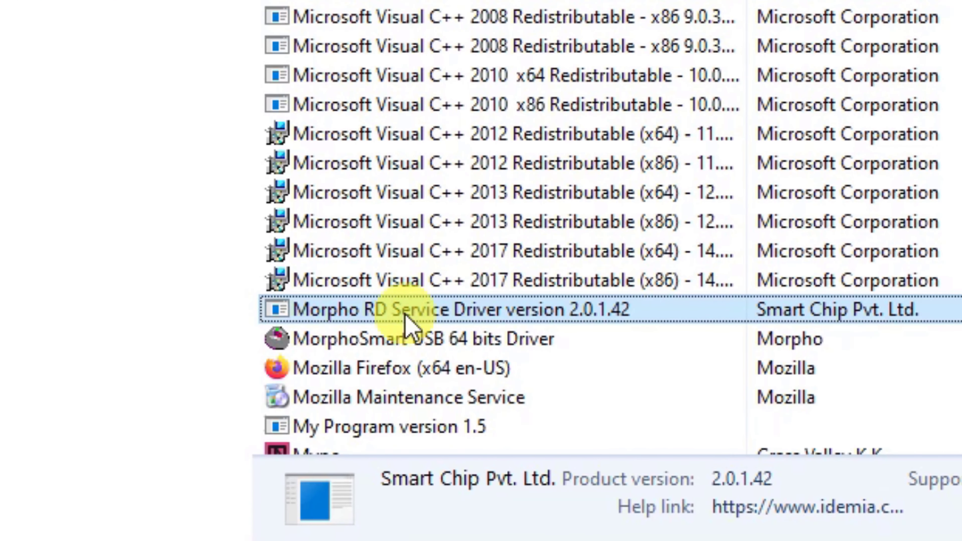
{"action": "right_click", "coordinate": [391, 323]}
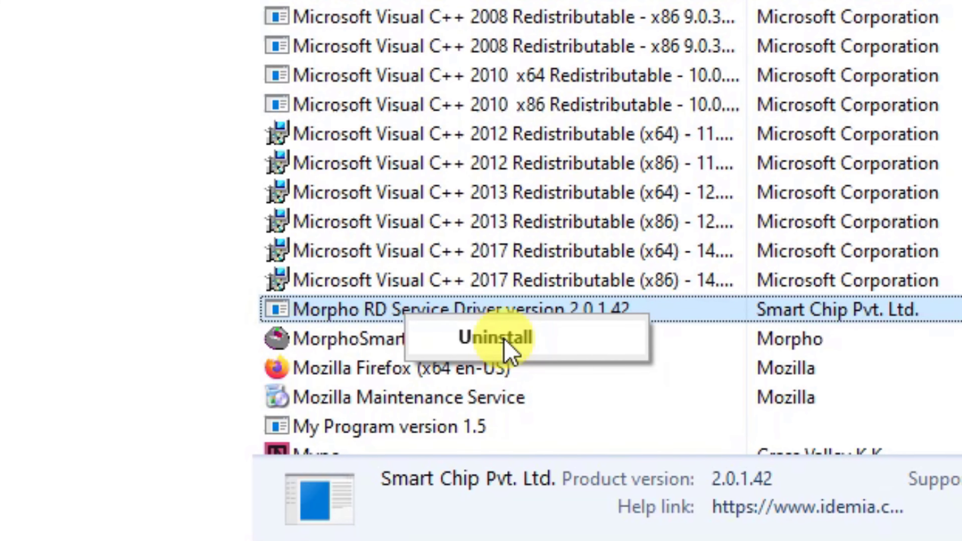
{"action": "left_click", "coordinate": [505, 339]}
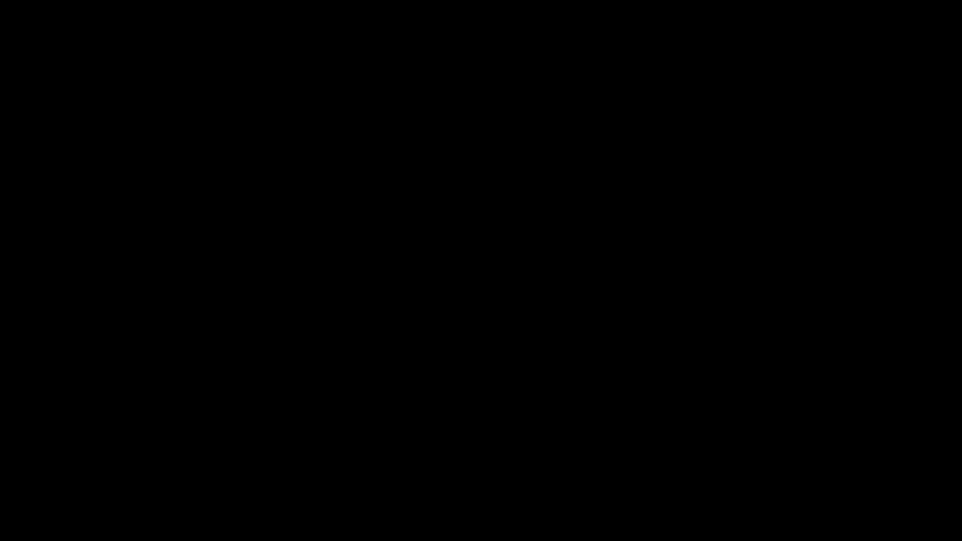
{"action": "left_click", "coordinate": [408, 370]}
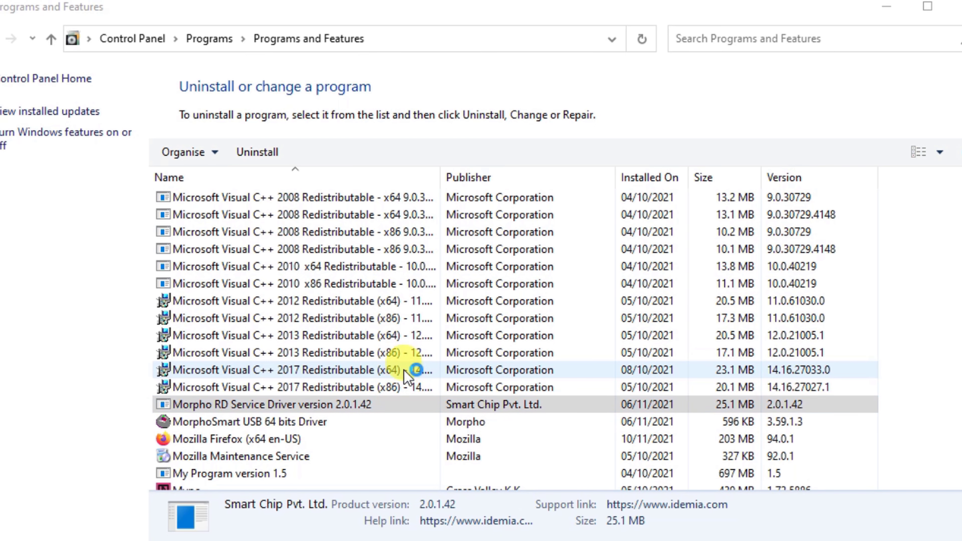
{"action": "left_click", "coordinate": [526, 322]}
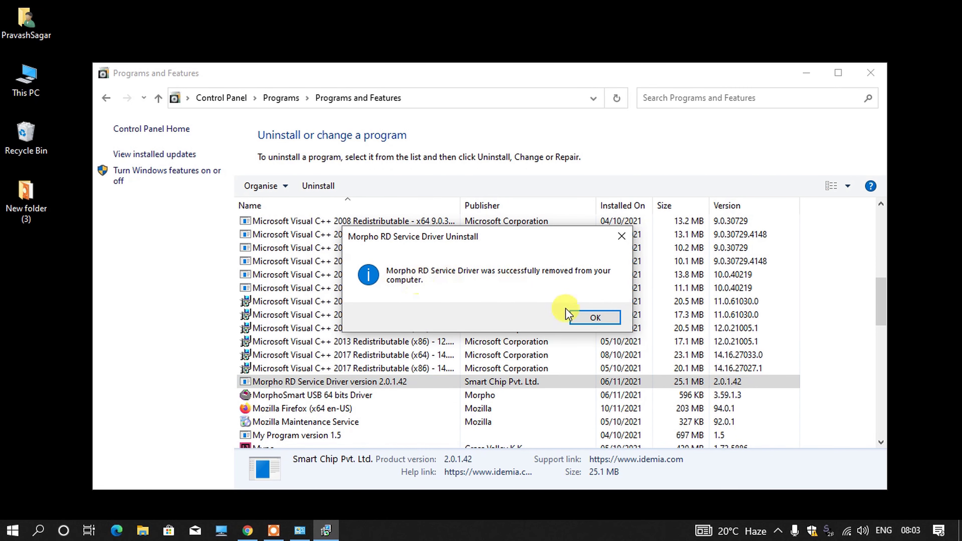
{"action": "left_click", "coordinate": [595, 317]}
- Uninstall MorphoSmart USB 64 bits Driver, letting setup close running applications automatically, and close the Programs and Features window
{"action": "left_click", "coordinate": [386, 381]}
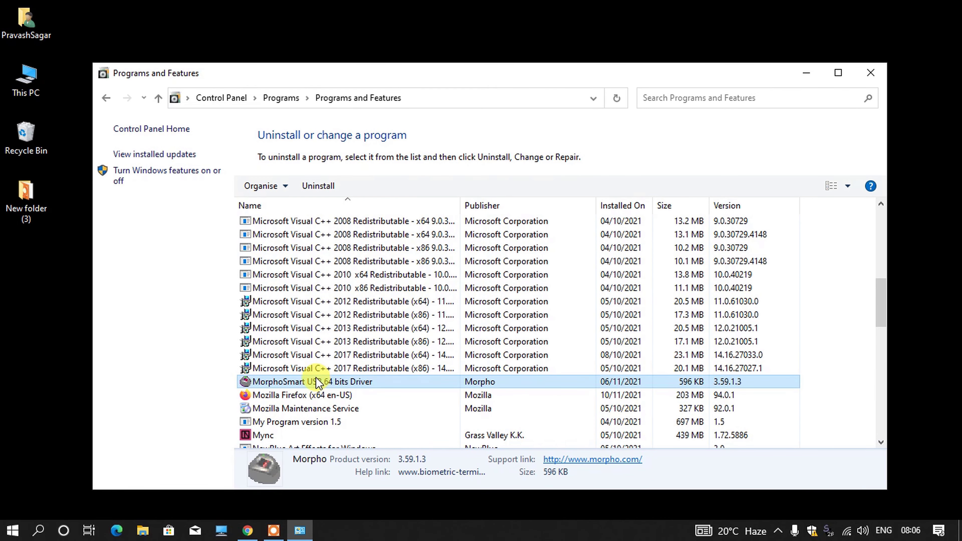
{"action": "right_click", "coordinate": [318, 383]}
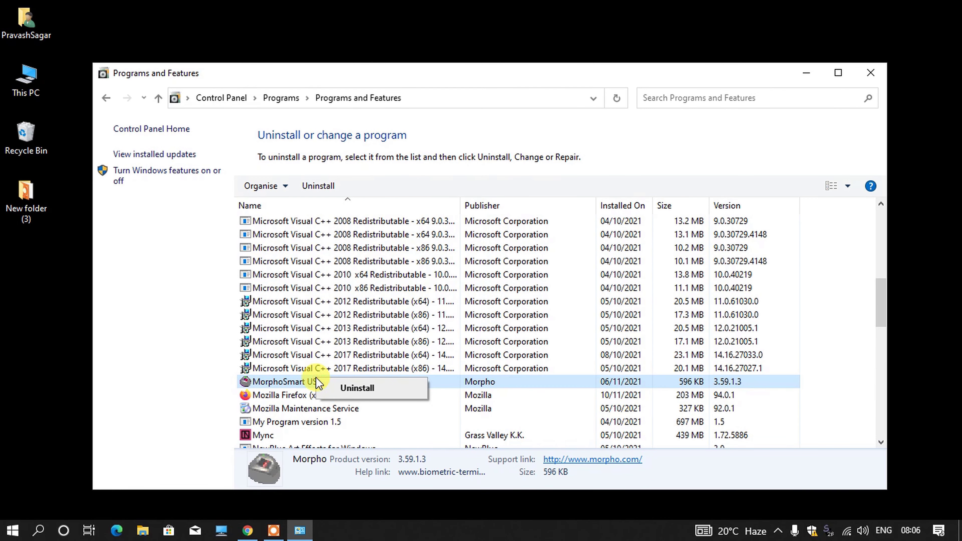
{"action": "left_click", "coordinate": [357, 388]}
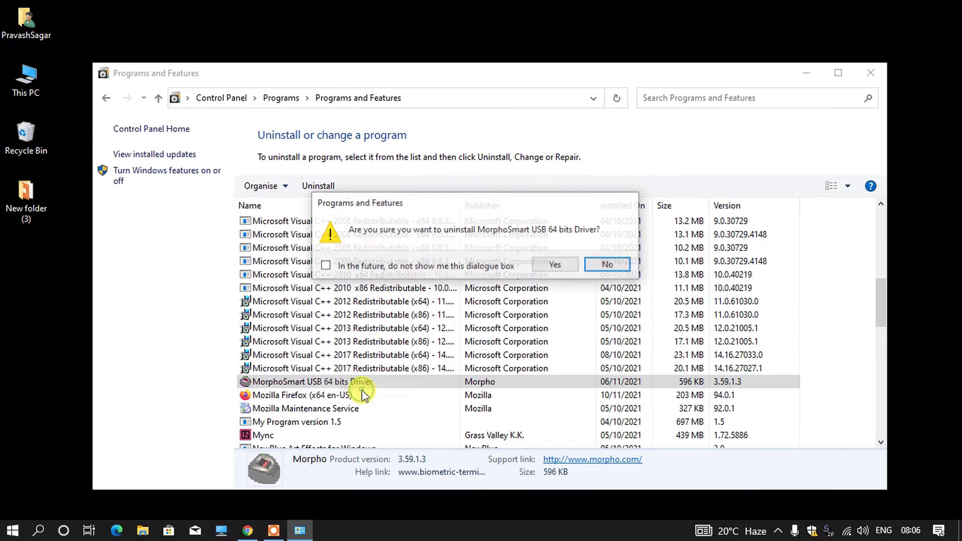
{"action": "left_click", "coordinate": [556, 265]}
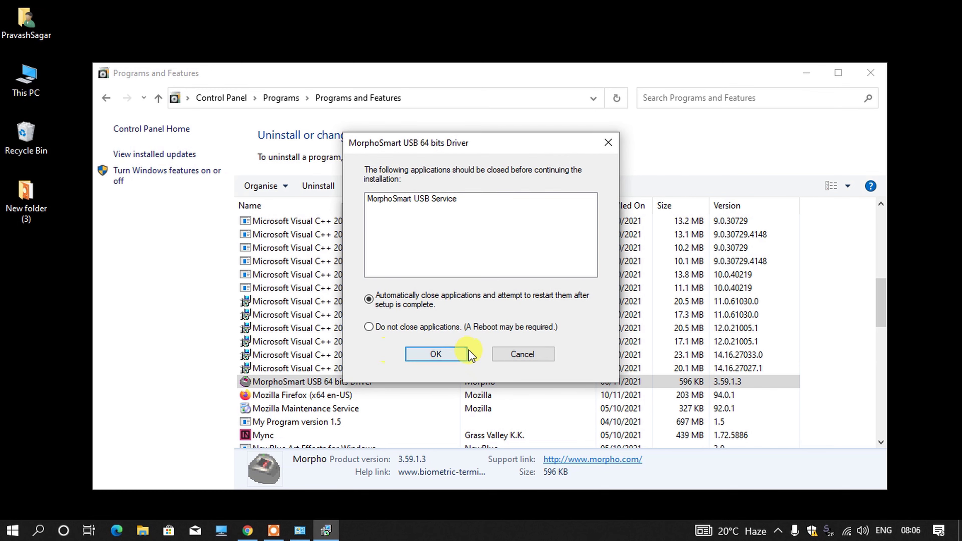
{"action": "left_click", "coordinate": [435, 354]}
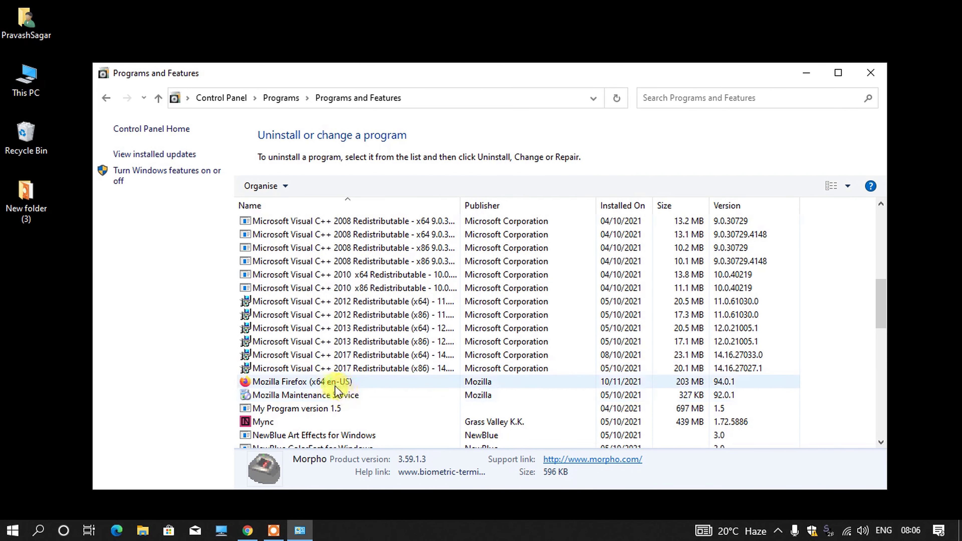
{"action": "left_click", "coordinate": [870, 73]}
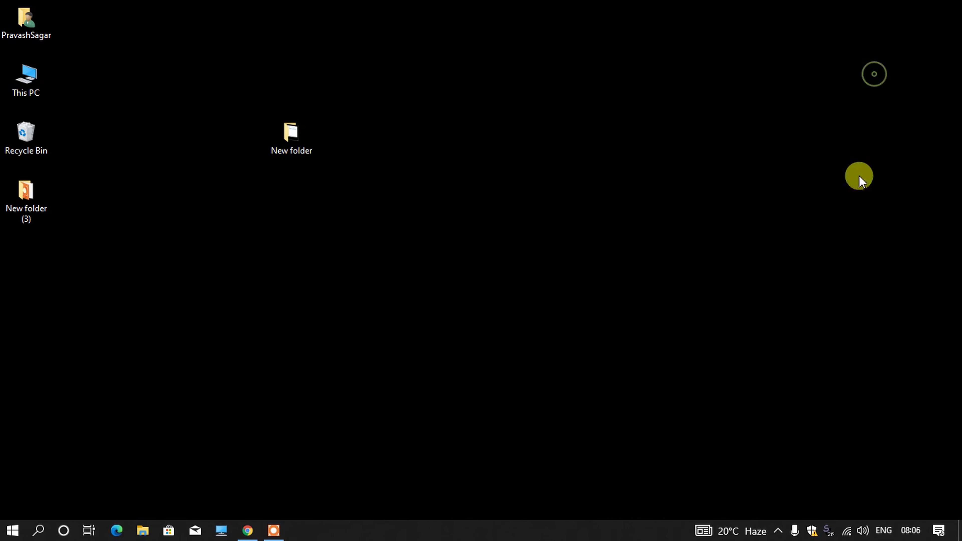
- Delete the MORPHORDLOG and MorphoRdServiceL0Soft folders from Local Disk (C:) and close the File Explorer window
{"action": "double_click", "coordinate": [42, 78]}
{"action": "left_click_drag", "start_coordinate": [386, 93], "coordinate": [429, 76]}
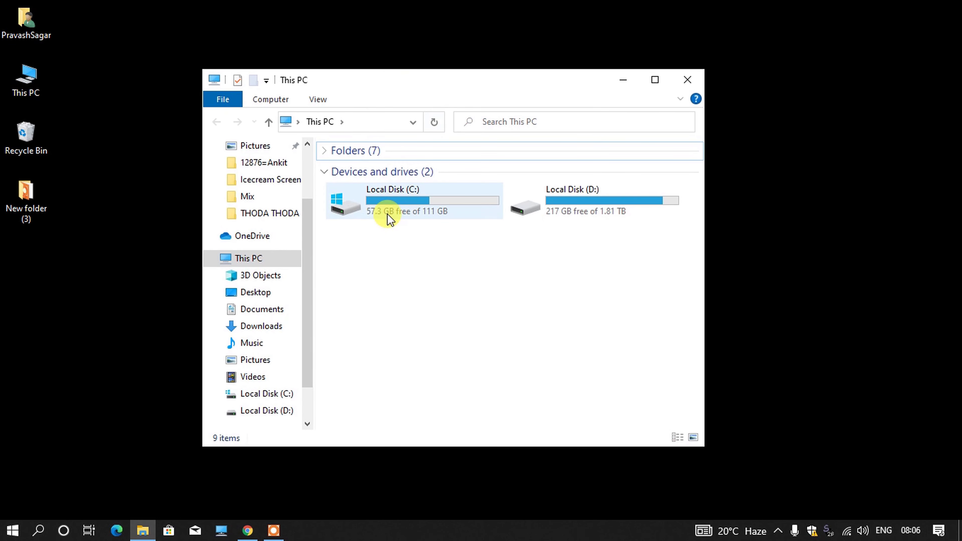
{"action": "double_click", "coordinate": [414, 204]}
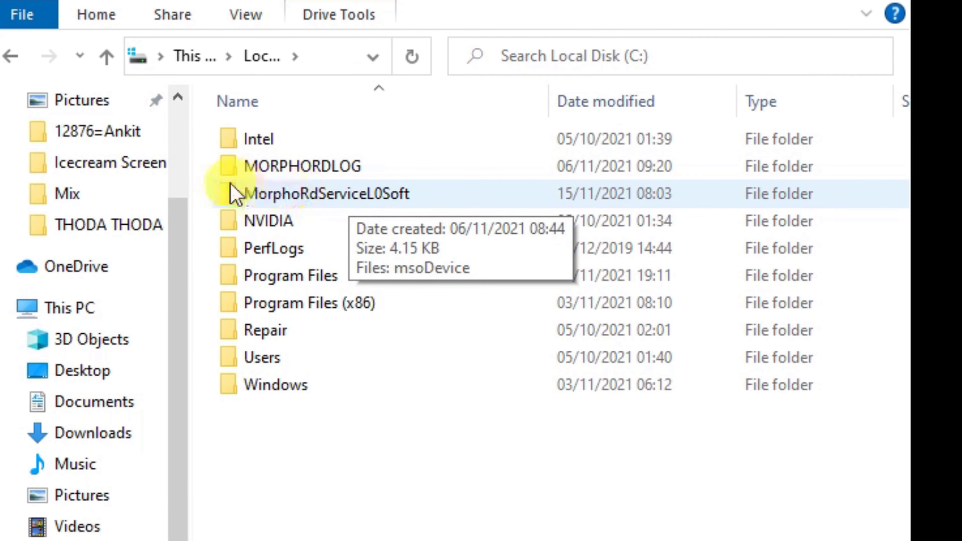
{"action": "left_click_drag", "start_coordinate": [212, 173], "coordinate": [258, 198]}
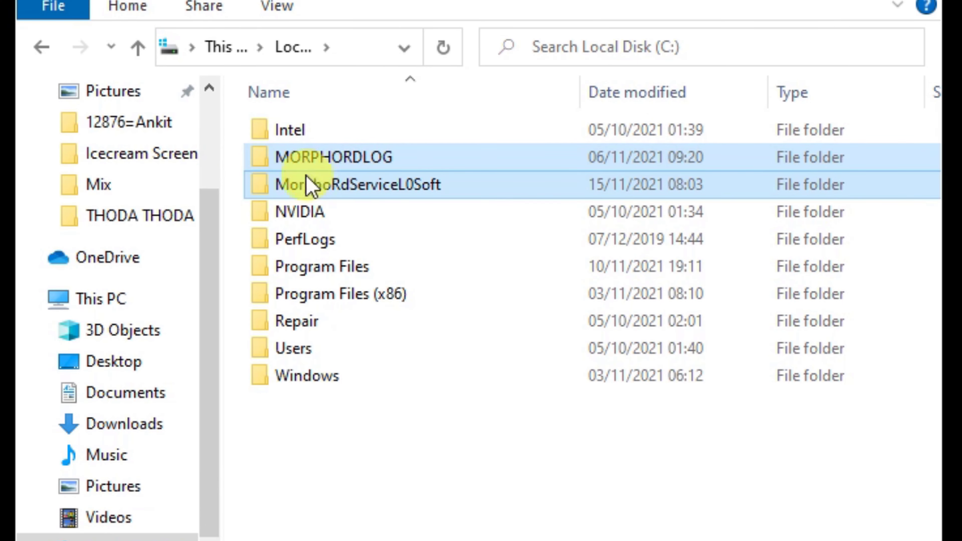
{"action": "right_click", "coordinate": [362, 186]}
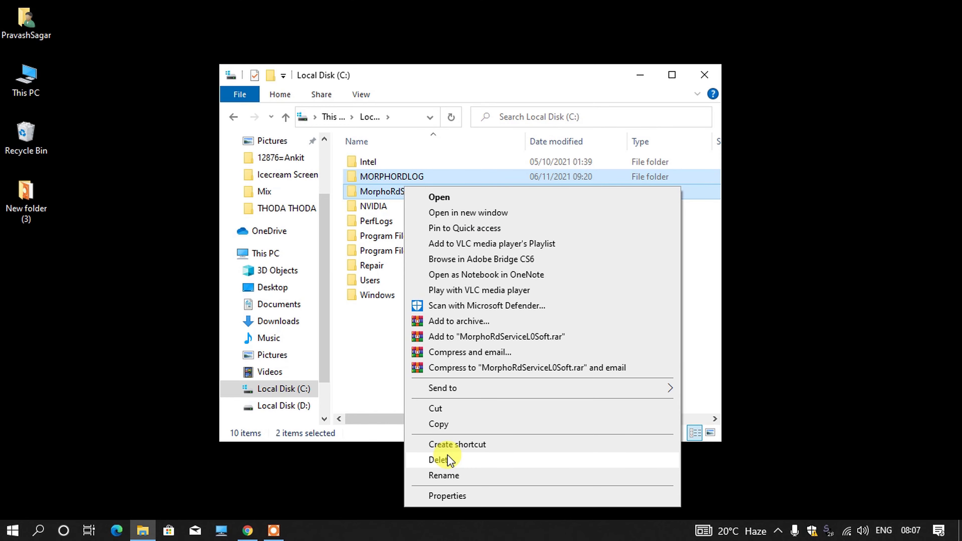
{"action": "left_click", "coordinate": [449, 460]}
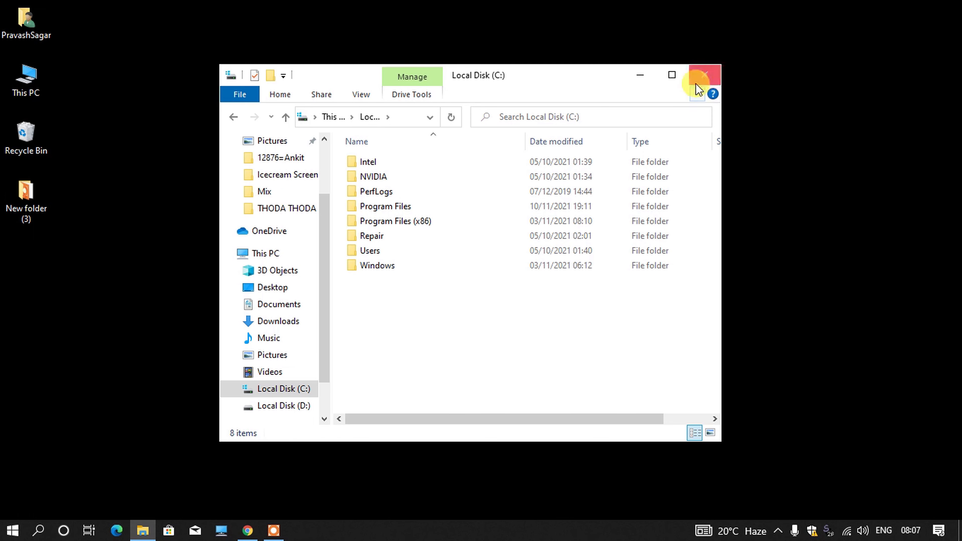
{"action": "left_click", "coordinate": [704, 76]}
- Refresh the desktop and empty the Recycle Bin permanently
{"action": "right_click", "coordinate": [188, 81]}
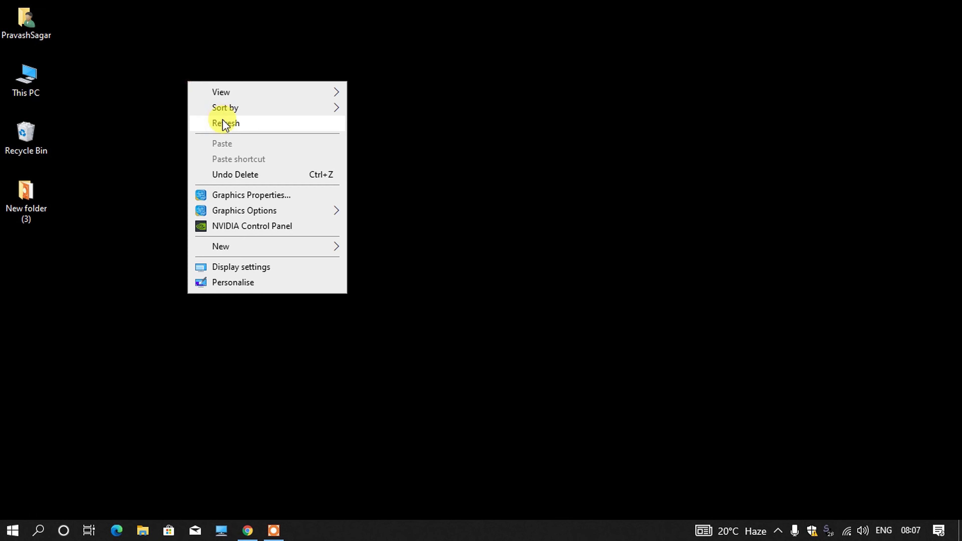
{"action": "left_click", "coordinate": [222, 119]}
{"action": "right_click", "coordinate": [39, 134]}
{"action": "left_click", "coordinate": [86, 157]}
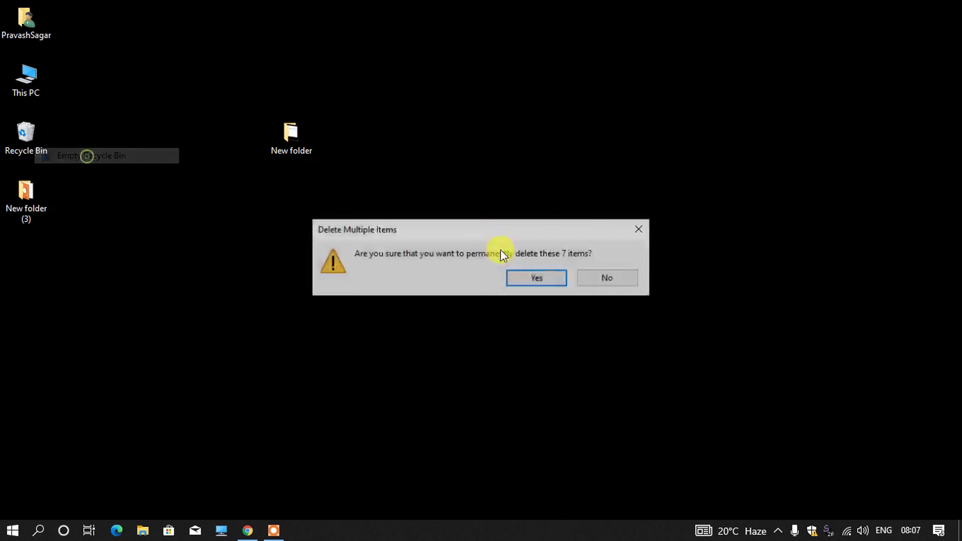
{"action": "left_click", "coordinate": [530, 272]}
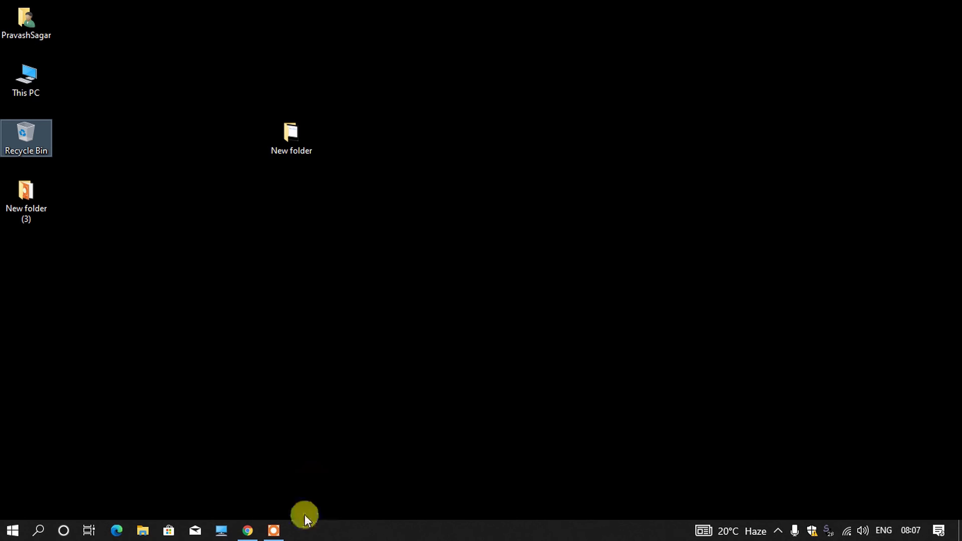
- Switch to Chrome and open the RD Service Online website at rdserviceonline.com
{"action": "left_click", "coordinate": [248, 530]}
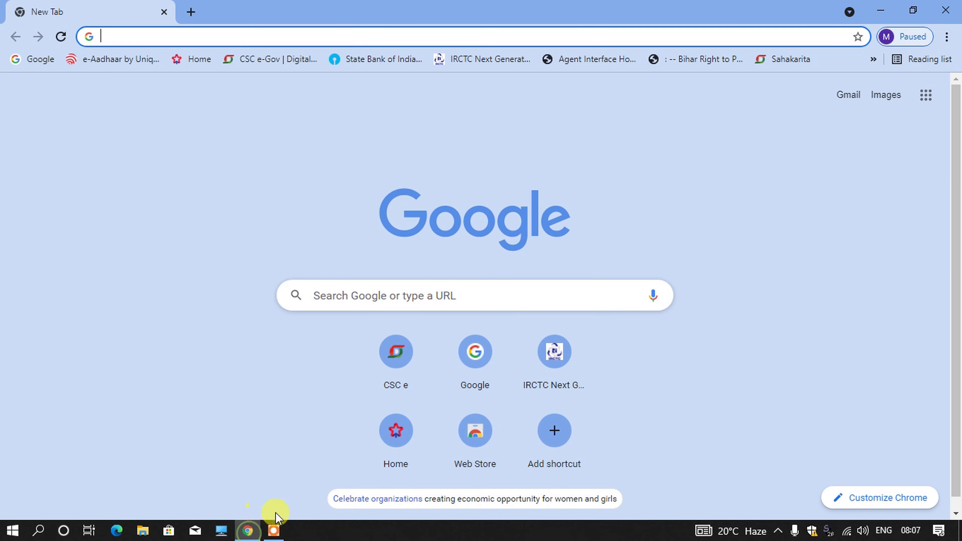
{"action": "left_click", "coordinate": [91, 36]}
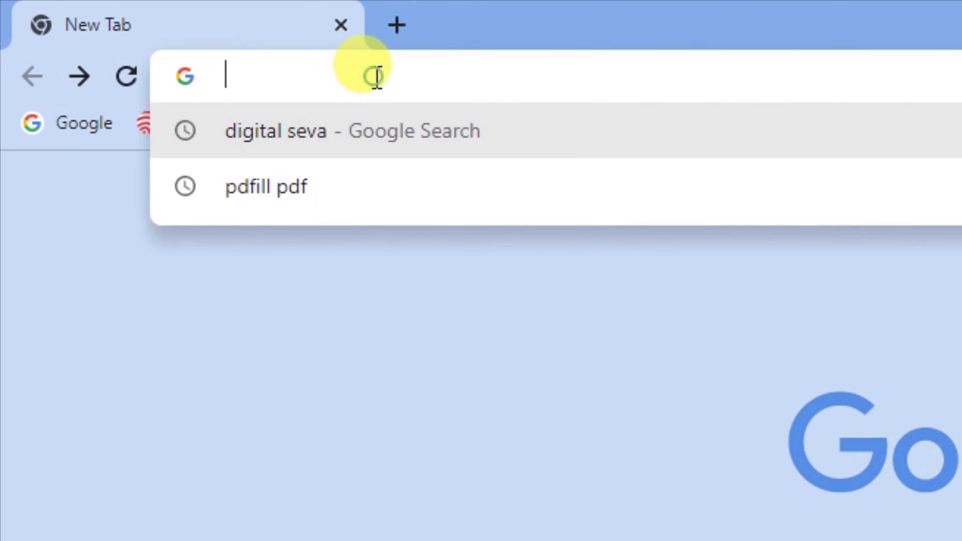
{"action": "type", "text": "r"}
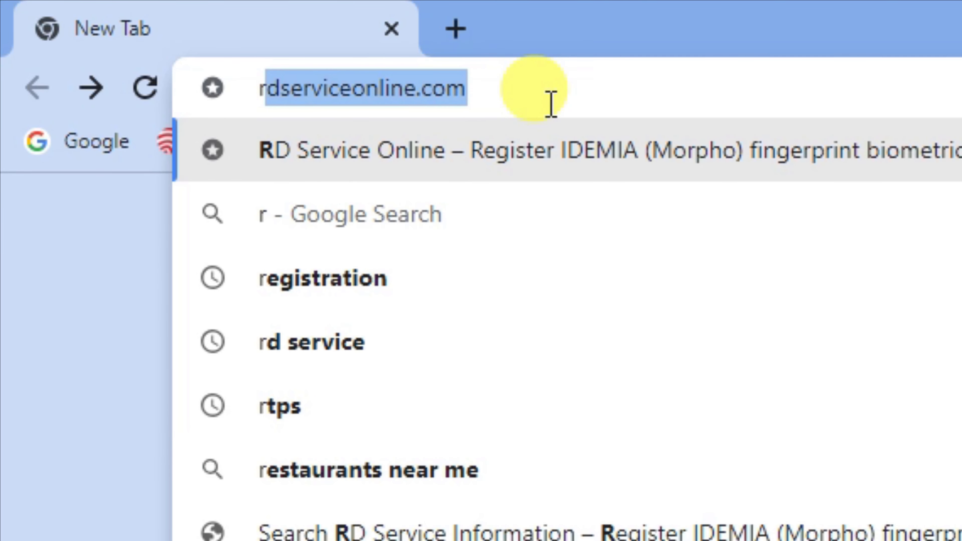
{"action": "left_click", "coordinate": [501, 95]}
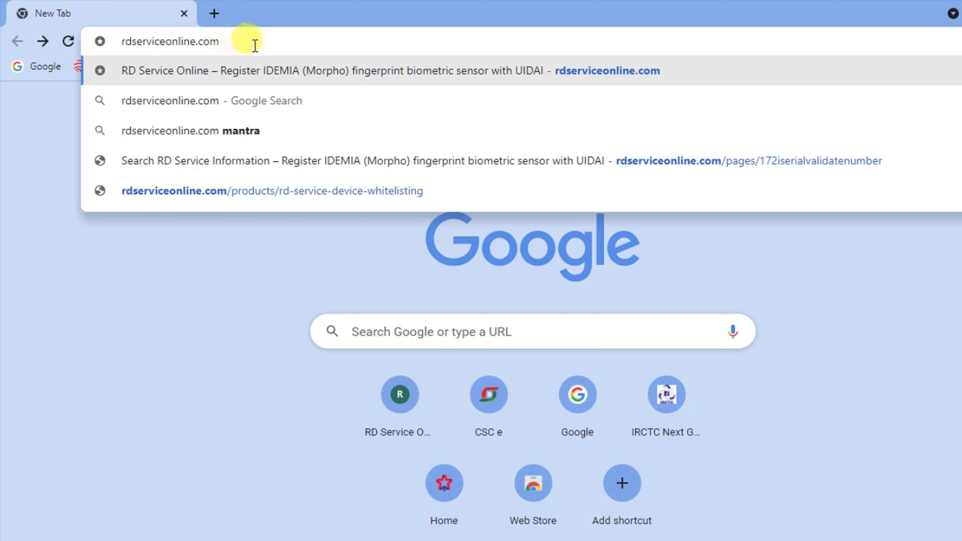
{"action": "left_click", "coordinate": [327, 74]}
- Download the Windows (https/localhost) RD Service driver from the site's driver downloads
{"action": "mouse_move", "coordinate": [825, 110]}
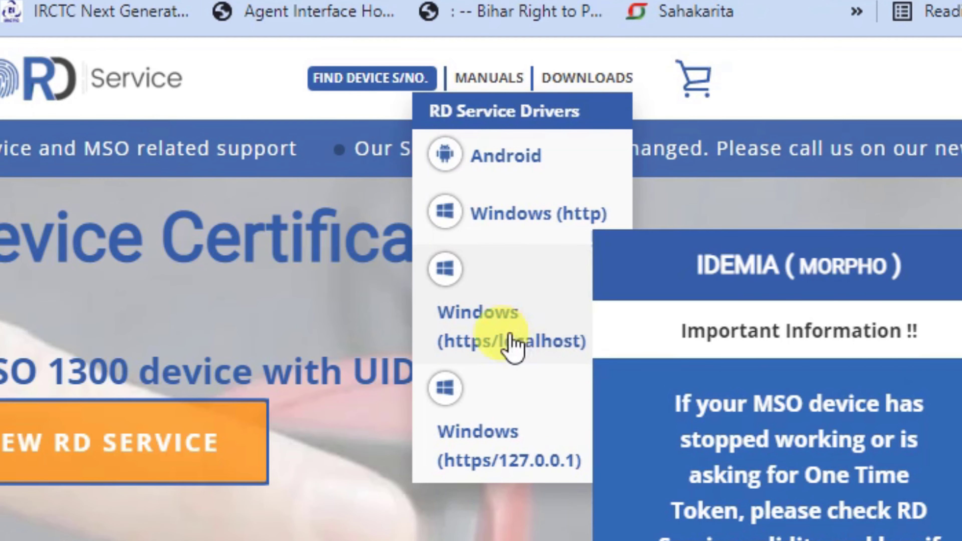
{"action": "scroll", "coordinate": [511, 344], "scroll_direction": "down", "scroll_amount": 1}
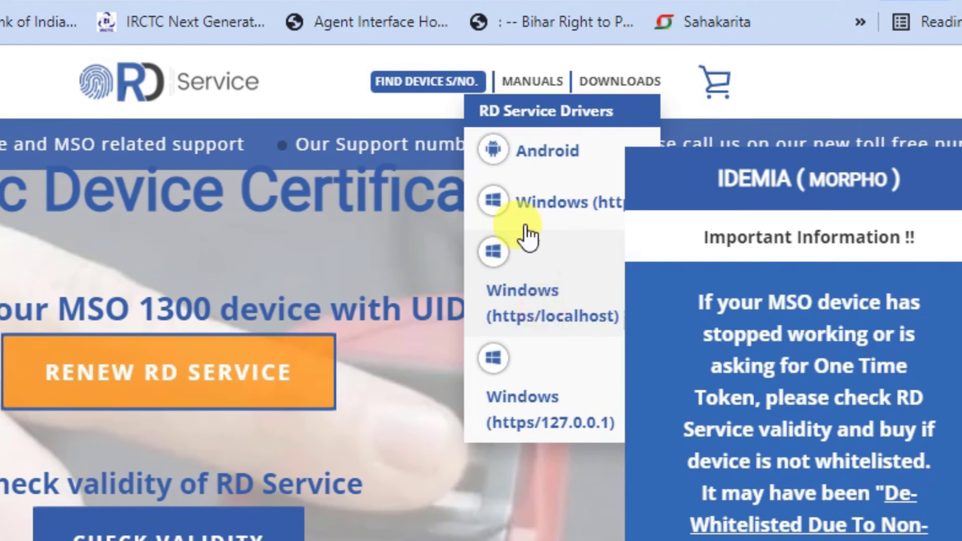
{"action": "left_click", "coordinate": [474, 229]}
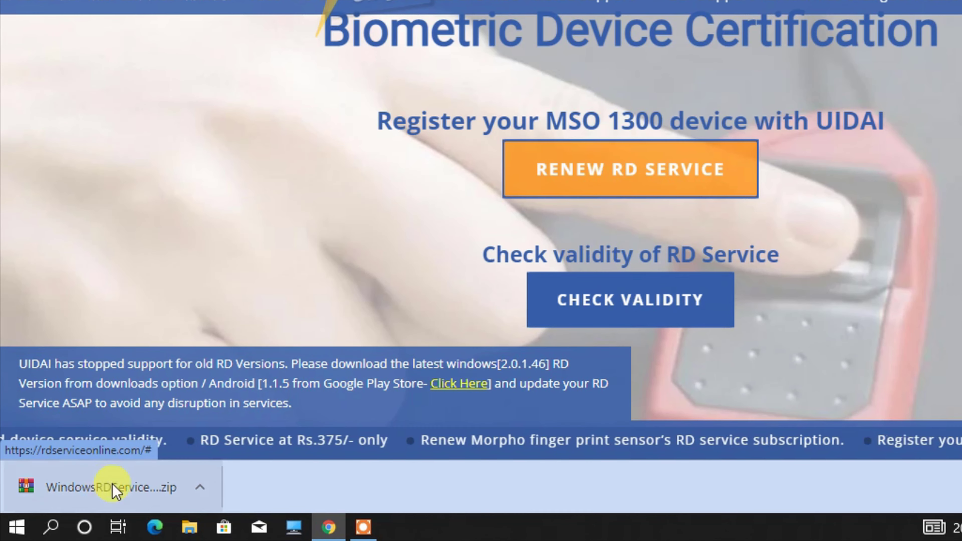
- Show the downloaded WindowsRDService zip file in its folder and minimise the browser
{"action": "right_click", "coordinate": [112, 485]}
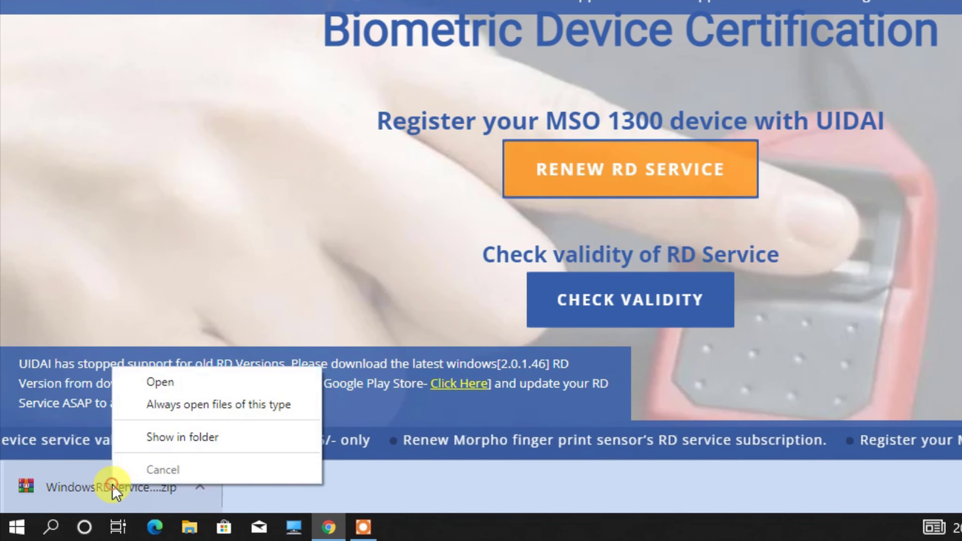
{"action": "left_click", "coordinate": [189, 440]}
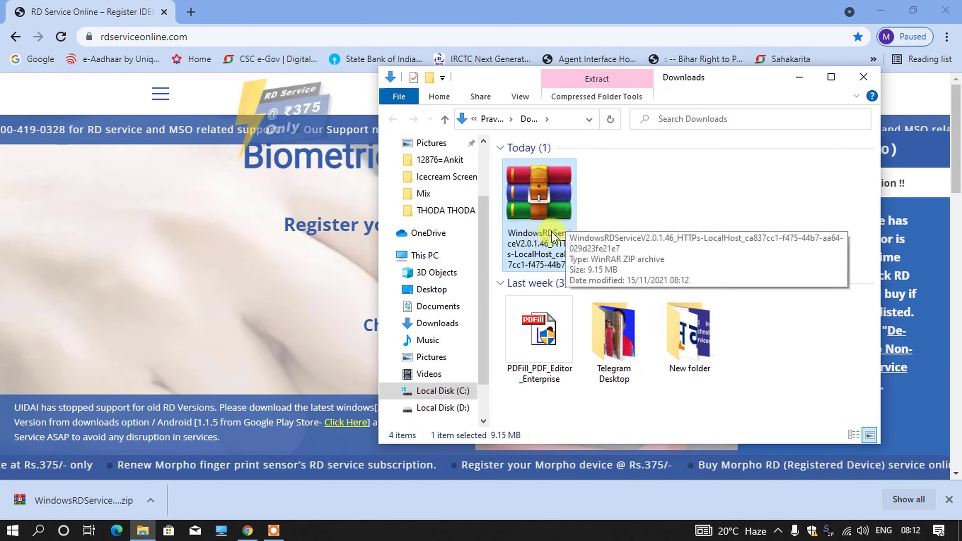
{"action": "left_click", "coordinate": [880, 11]}
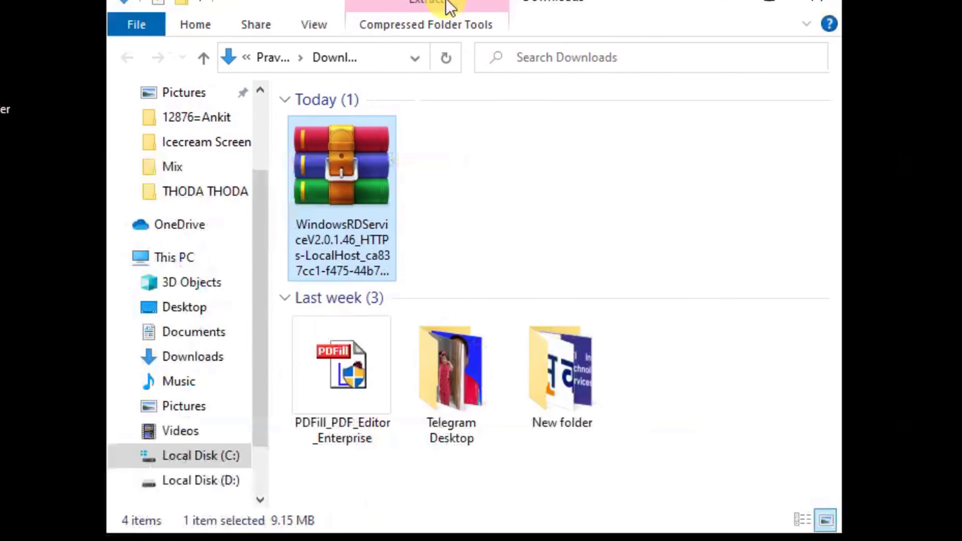
- Extract the downloaded WindowsRDService zip into the Downloads folder and open the extracted WindowsRDServiceV2.0.1.46_HTTPs-LocalHost folder
{"action": "right_click", "coordinate": [343, 182]}
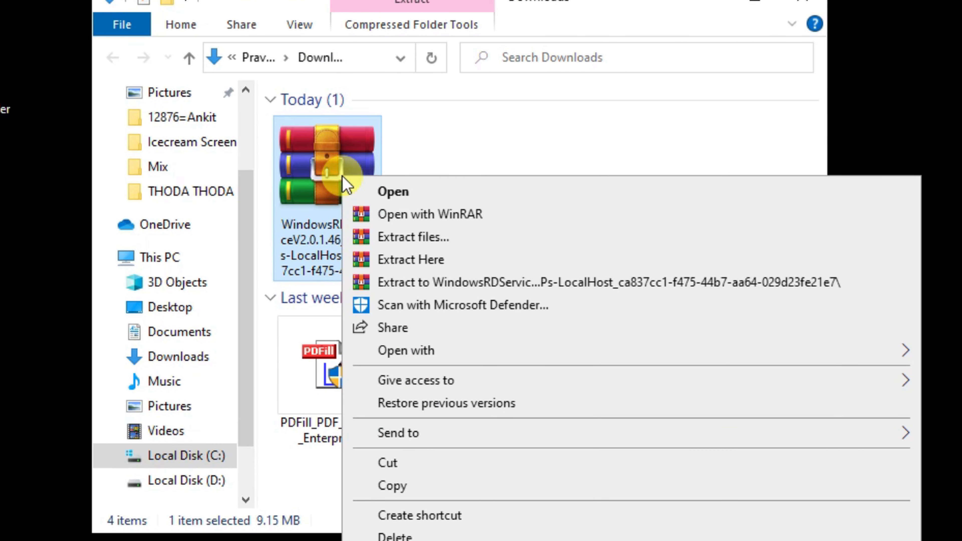
{"action": "left_click", "coordinate": [441, 265]}
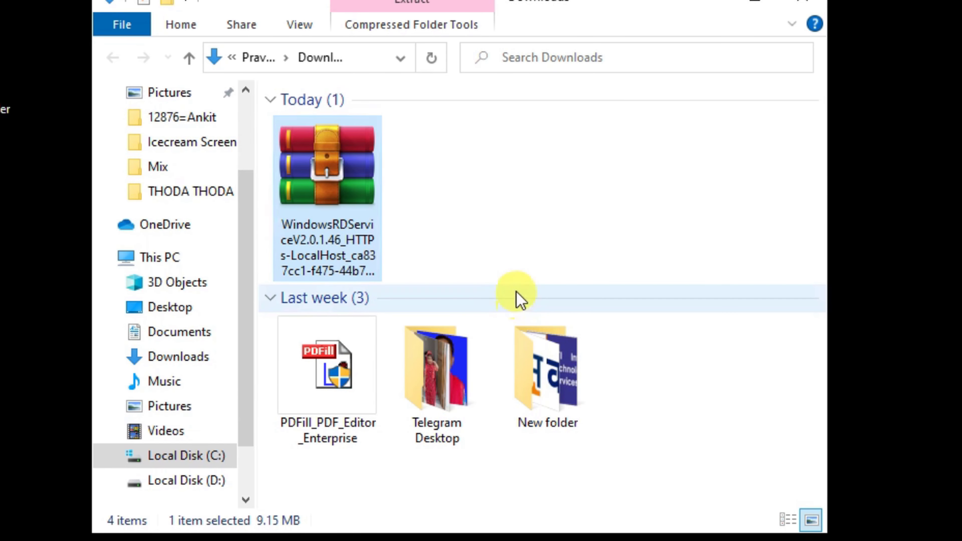
{"action": "scroll", "coordinate": [604, 303], "scroll_direction": "down", "scroll_amount": 3}
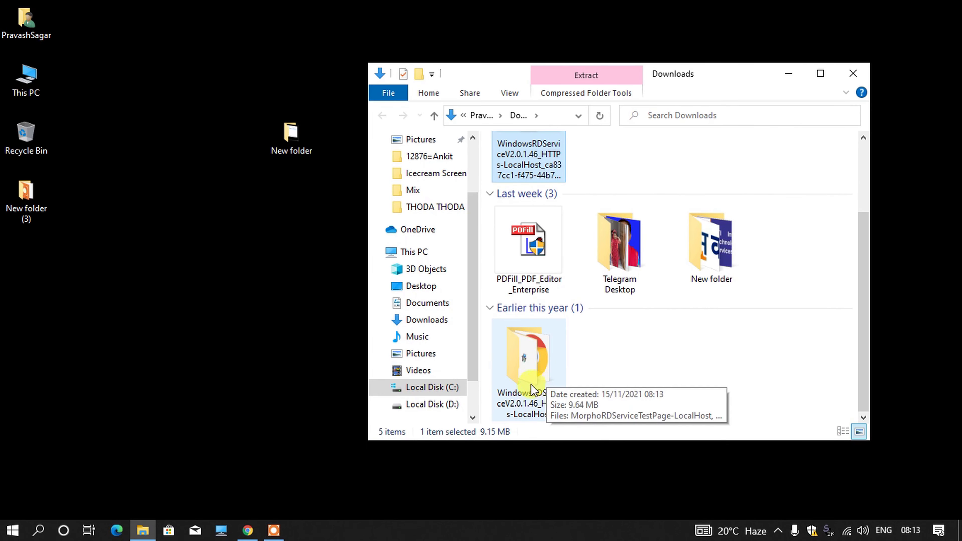
{"action": "double_click", "coordinate": [530, 367]}
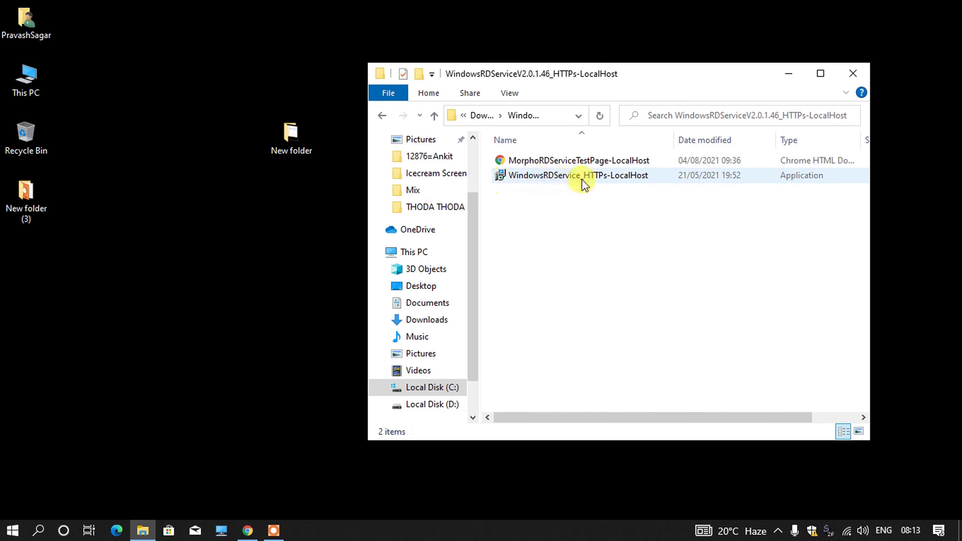
- Install the Morpho RD Service Driver with the WindowsRDService_HTTPs-LocalHost application, finish its setup wizard and close the folder window
{"action": "left_click", "coordinate": [561, 177]}
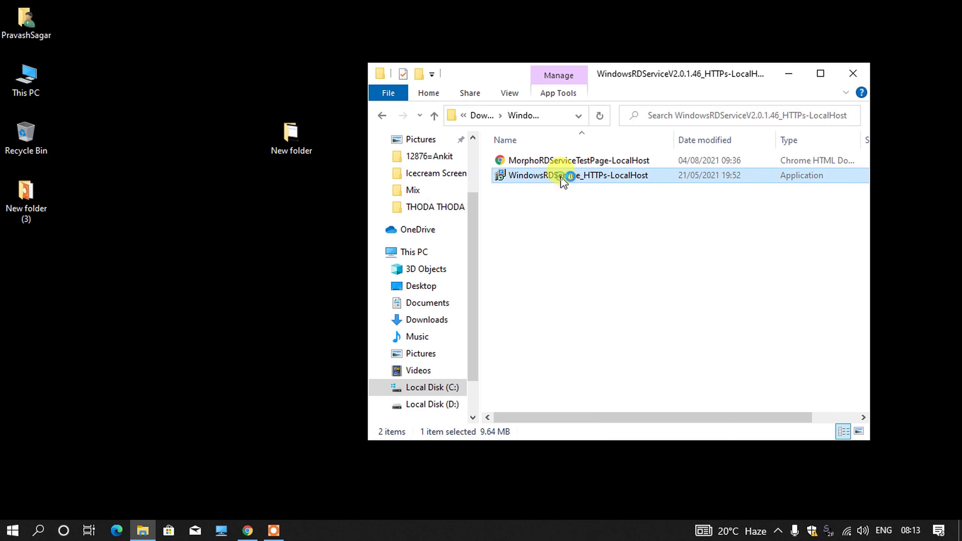
{"action": "double_click", "coordinate": [563, 178]}
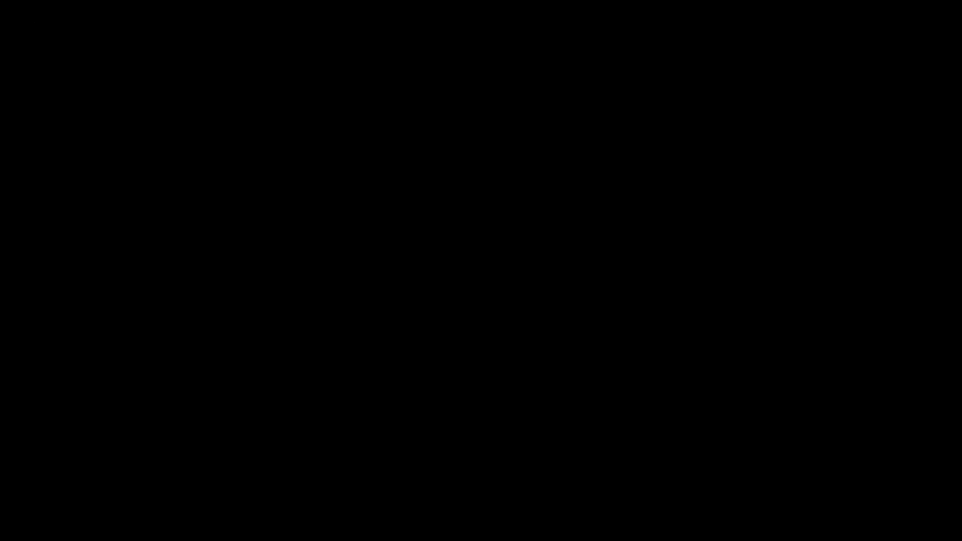
{"action": "left_click", "coordinate": [533, 333]}
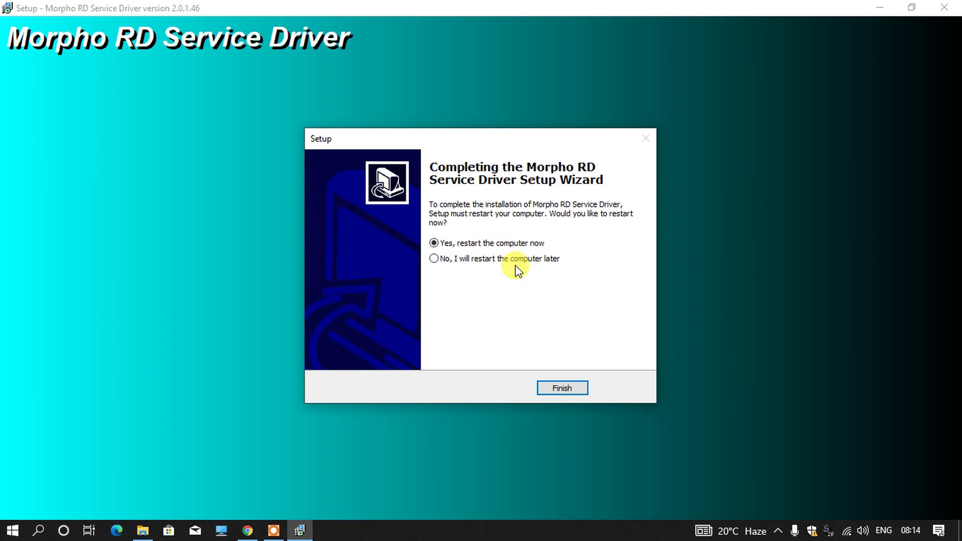
{"action": "left_click", "coordinate": [566, 389]}
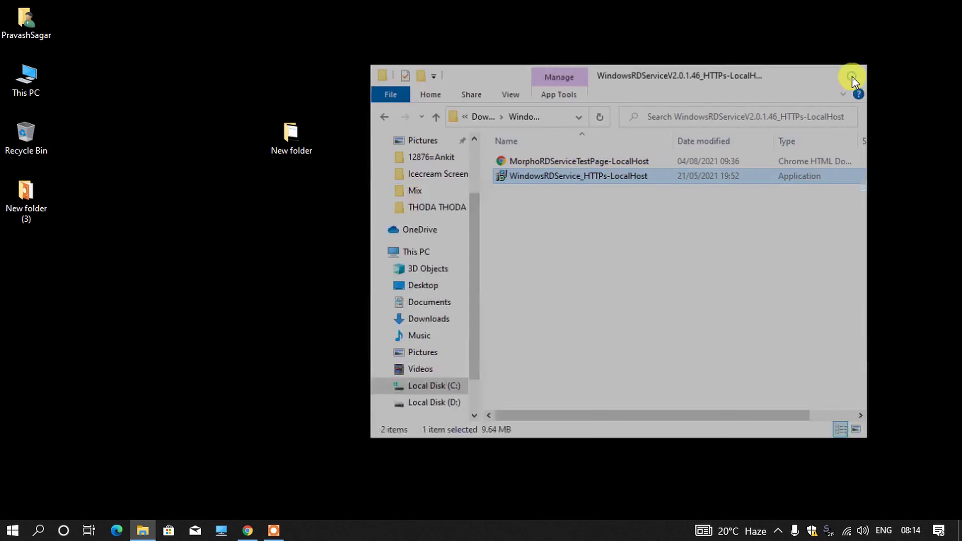
{"action": "left_click", "coordinate": [853, 76]}
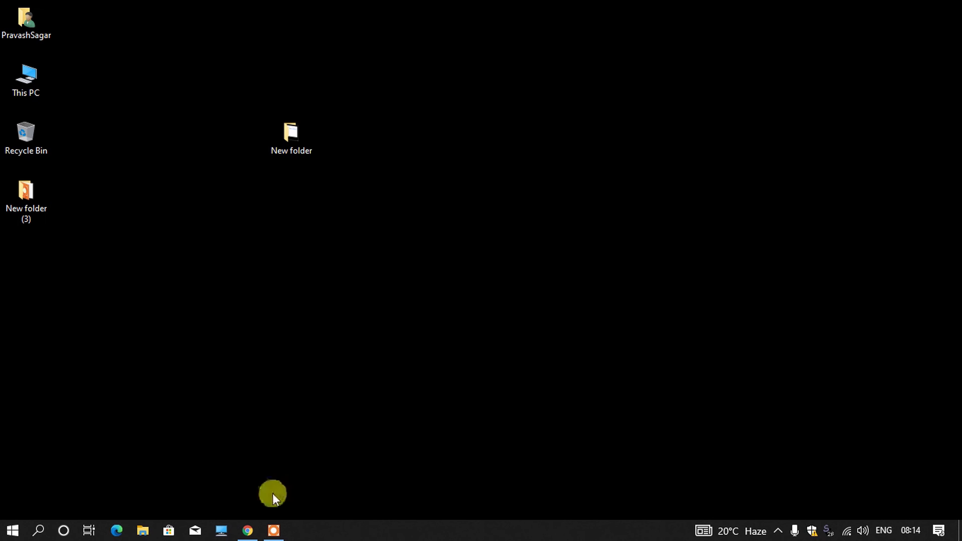
- Switch to Chrome, search Google for "digipay" and open the Digipay site at digipay.csccloud.in
{"action": "left_click", "coordinate": [248, 530]}
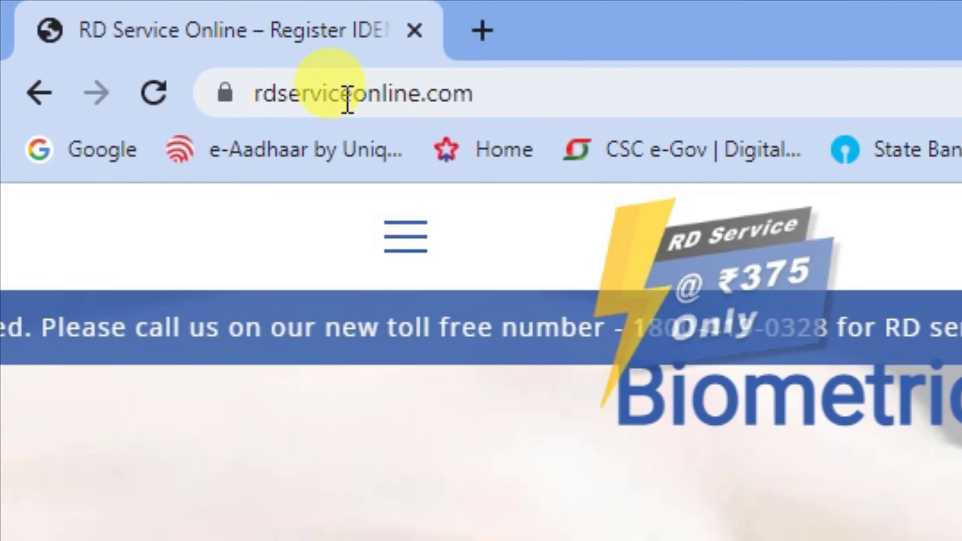
{"action": "left_click", "coordinate": [348, 99]}
{"action": "type", "text": "di"}
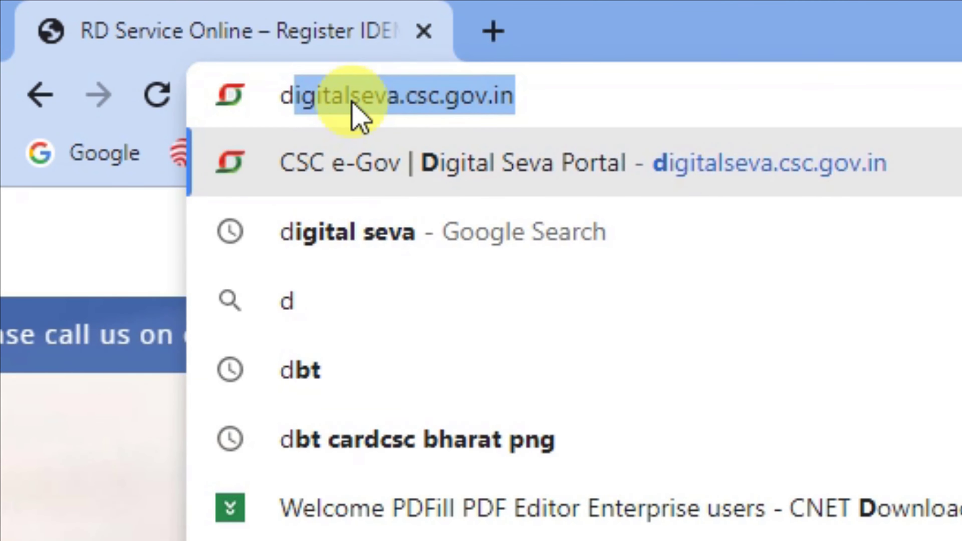
{"action": "type", "text": "gipay"}
{"action": "key", "text": "Return"}
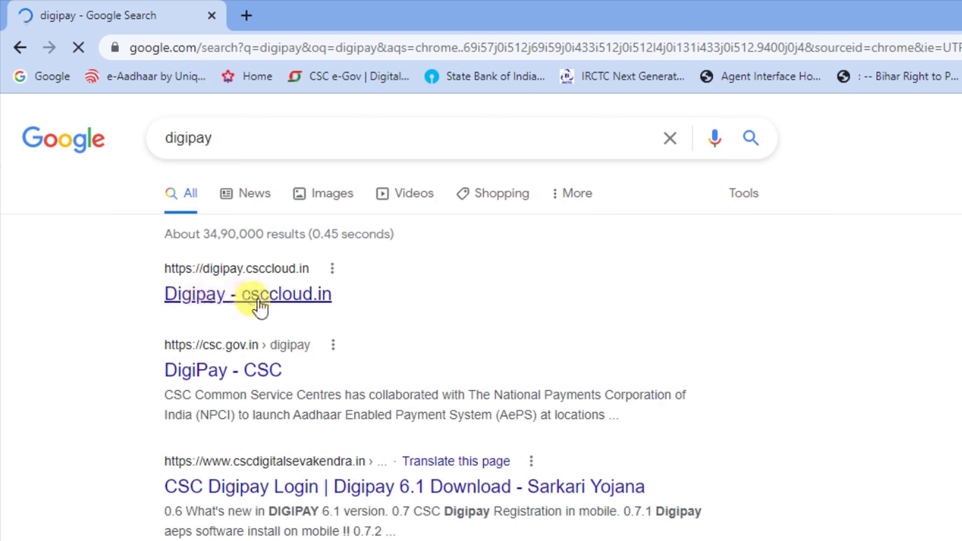
{"action": "left_click", "coordinate": [232, 299]}
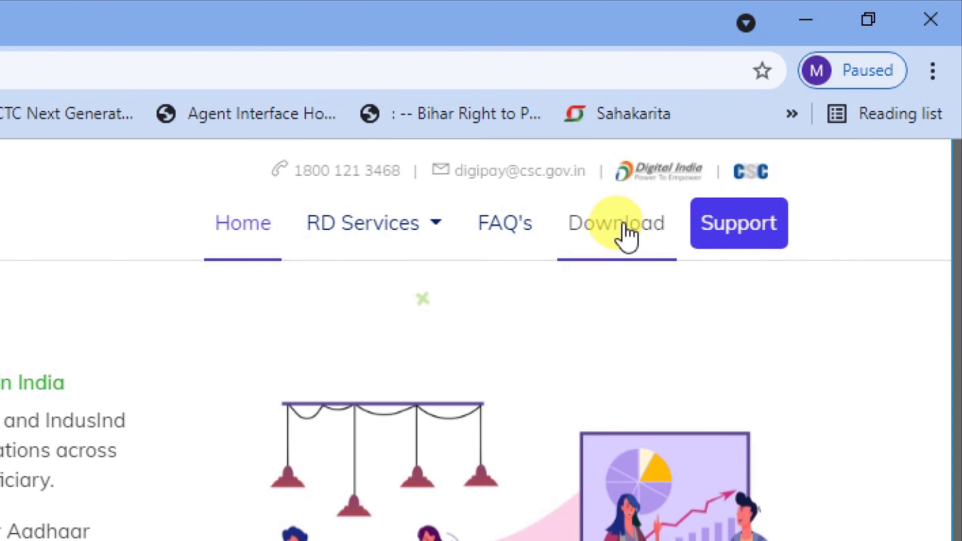
- Download DigiPay (v6.1) for Windows from Site 2 on the site's Download Digipay page
{"action": "left_click", "coordinate": [626, 232]}
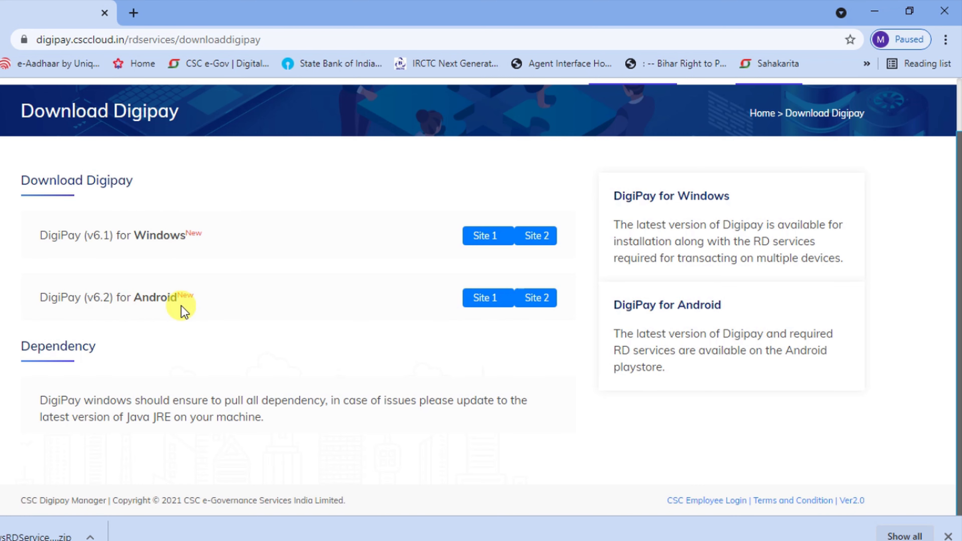
{"action": "scroll", "coordinate": [204, 294], "scroll_direction": "up", "scroll_amount": 2}
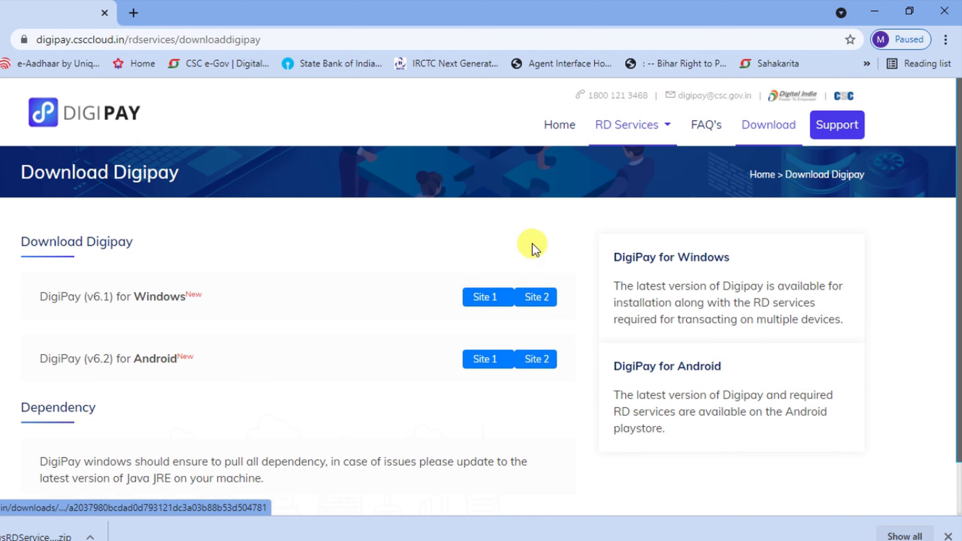
{"action": "left_click", "coordinate": [539, 297]}
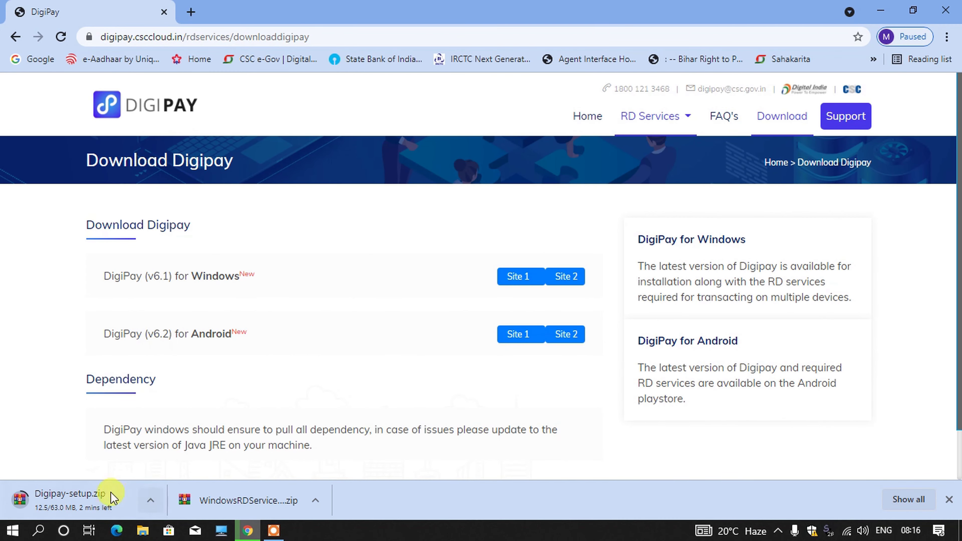
- Minimise the browser, dismiss the Morpho RD Registration Result message and return to Chrome
{"action": "left_click", "coordinate": [880, 11]}
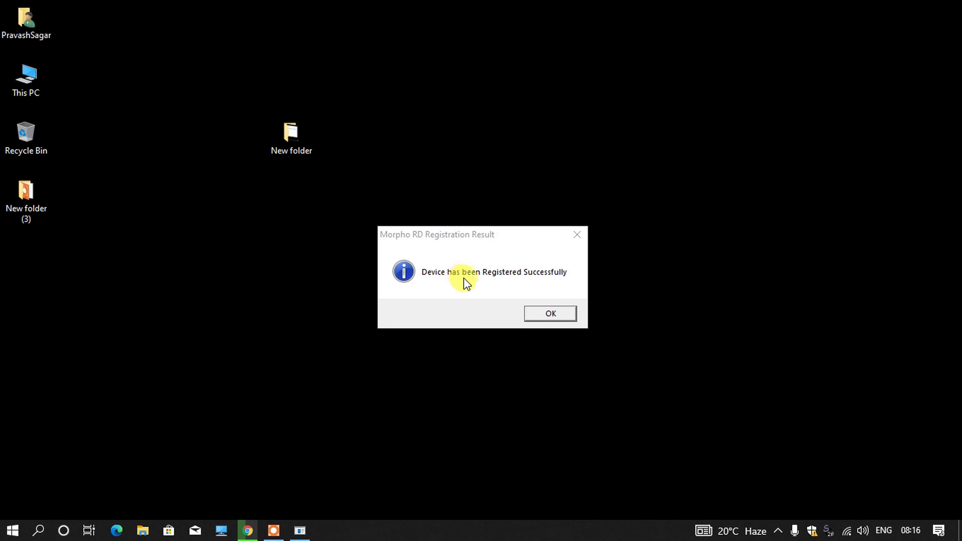
{"action": "key", "text": "Return"}
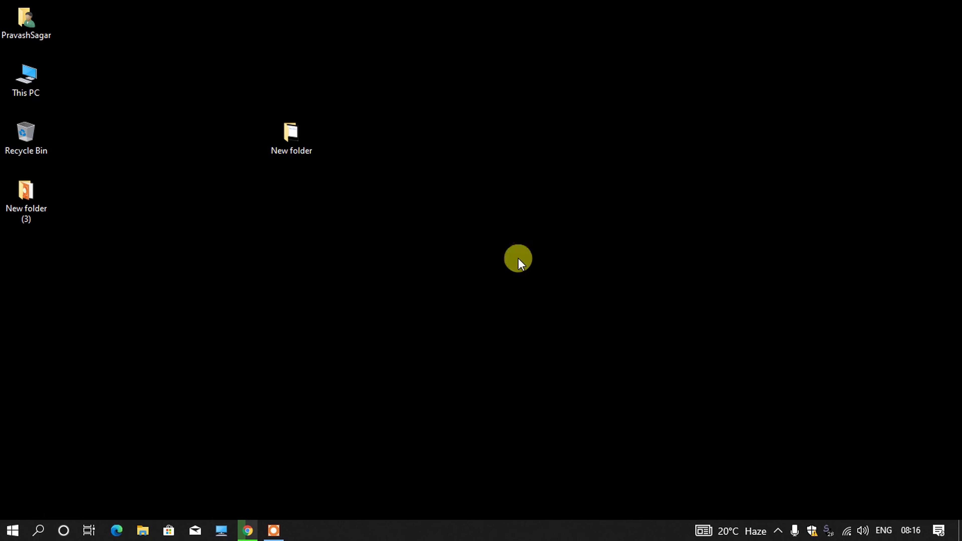
{"action": "left_click", "coordinate": [247, 531]}
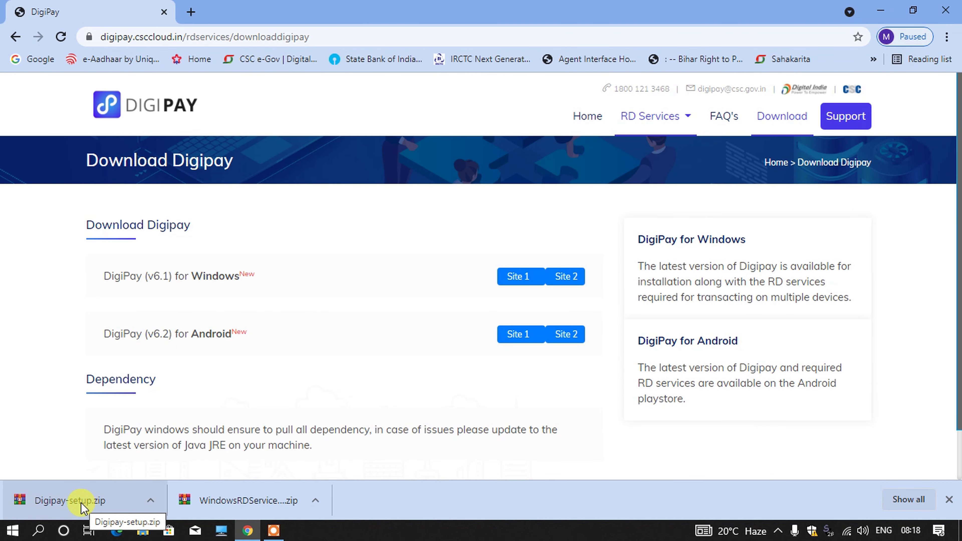
- Show the downloaded Digipay-setup.zip in its folder and extract its files into Downloads
{"action": "right_click", "coordinate": [68, 502]}
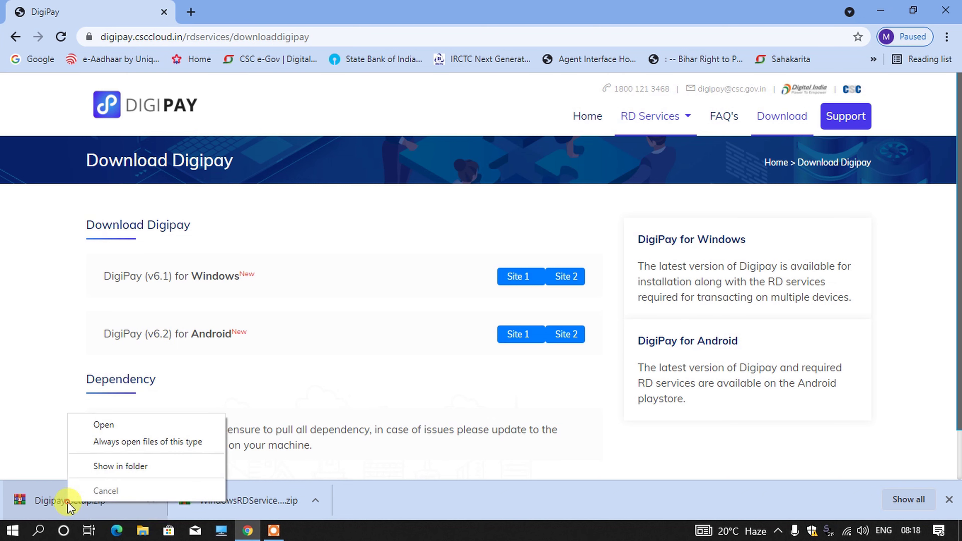
{"action": "left_click", "coordinate": [134, 468]}
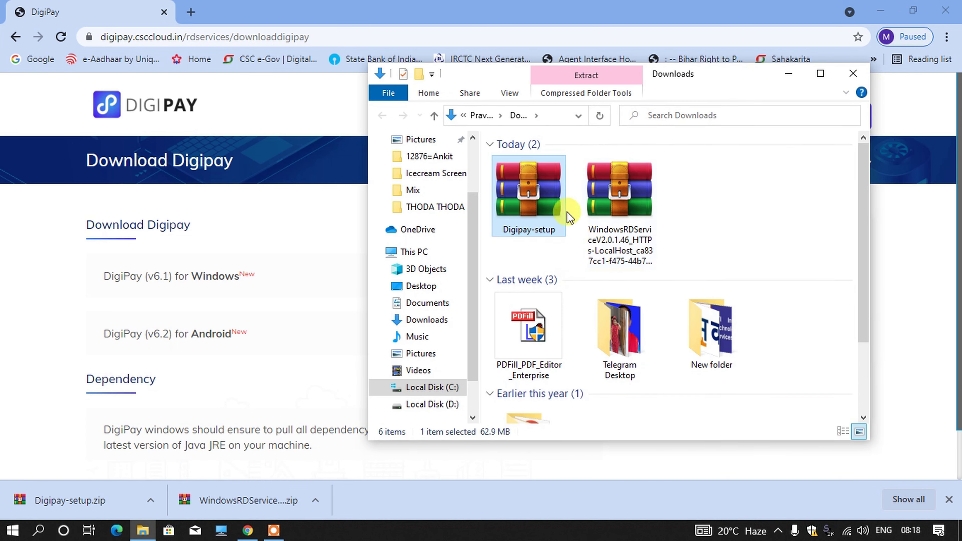
{"action": "right_click", "coordinate": [529, 199]}
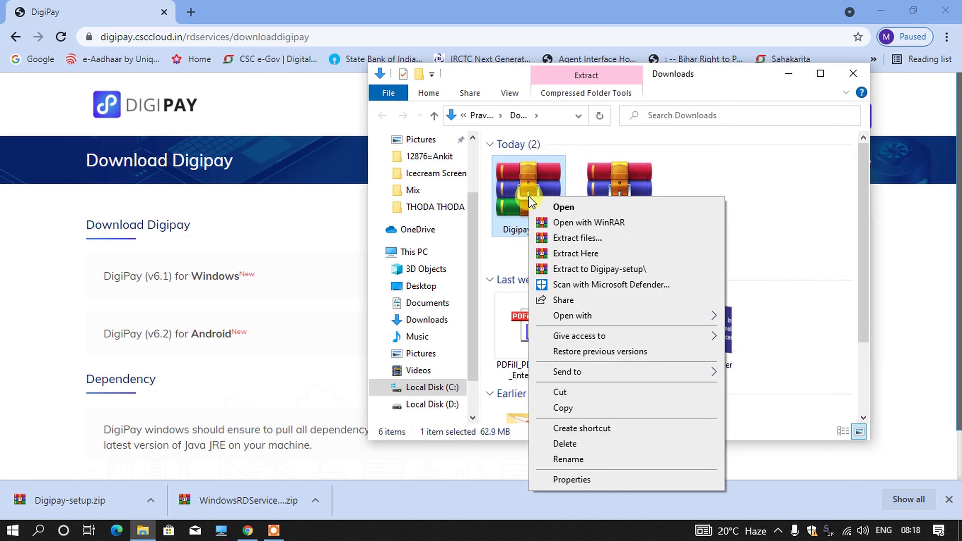
{"action": "left_click", "coordinate": [583, 254]}
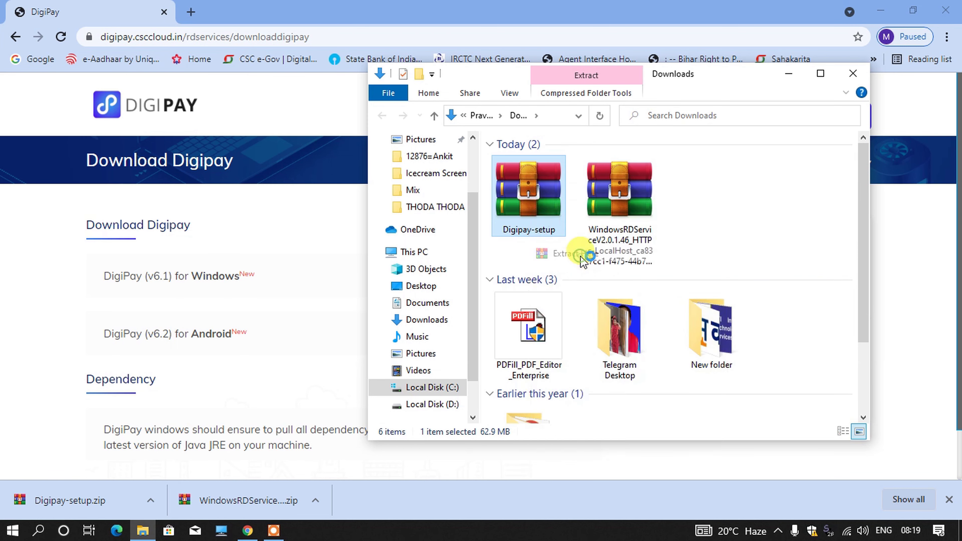
{"action": "left_click_drag", "start_coordinate": [863, 219], "coordinate": [867, 318]}
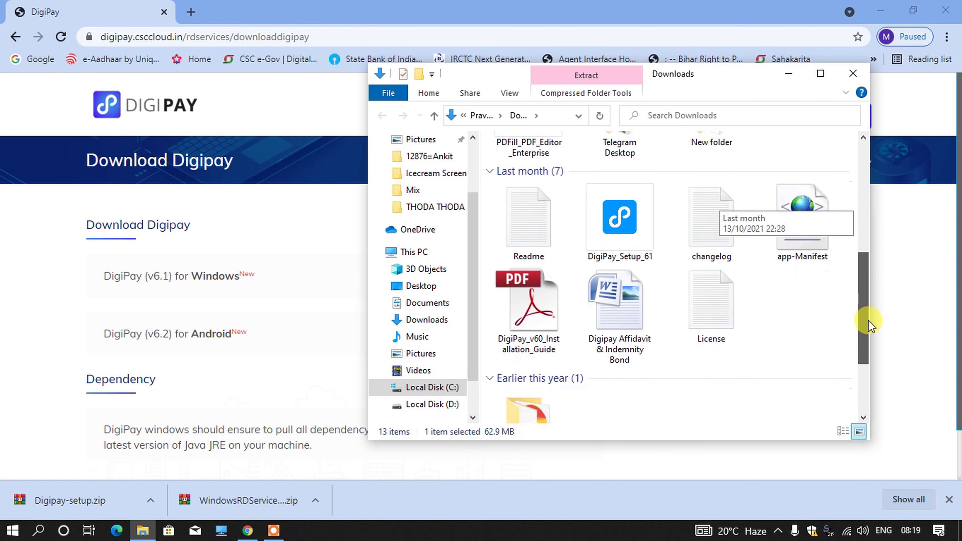
- Launch the extracted DigiPay_Setup_61 installer and accept its license agreement
{"action": "left_click", "coordinate": [630, 218]}
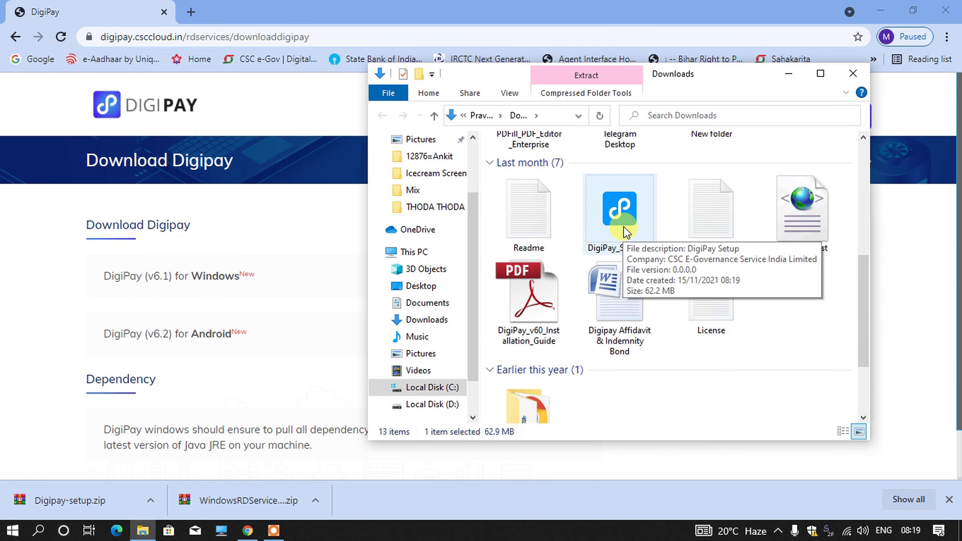
{"action": "left_click", "coordinate": [624, 227]}
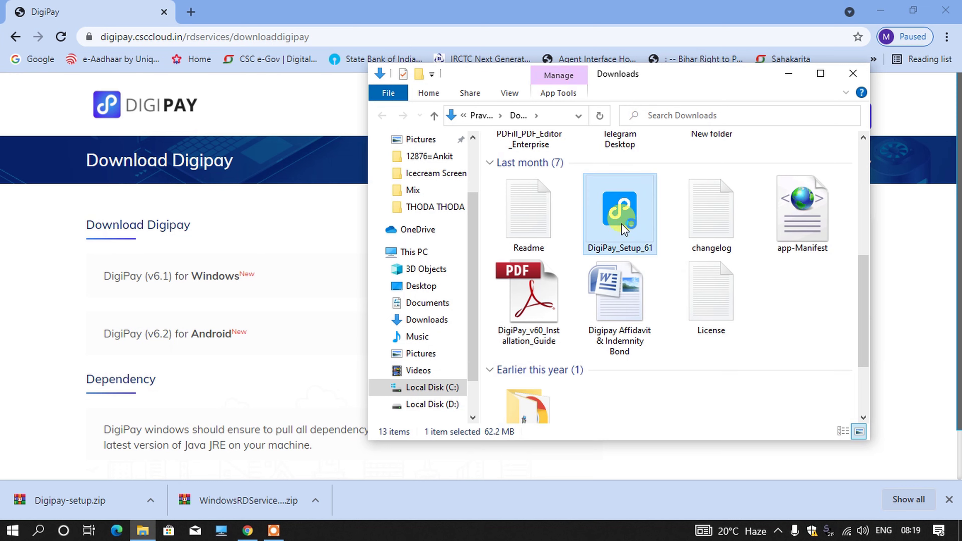
{"action": "double_click", "coordinate": [624, 227]}
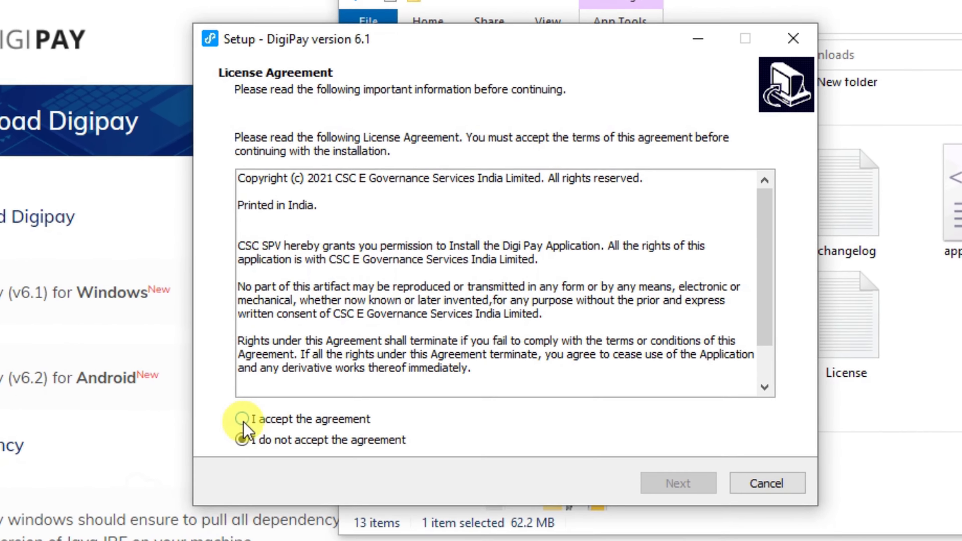
{"action": "left_click", "coordinate": [270, 392]}
{"action": "left_click", "coordinate": [684, 488]}
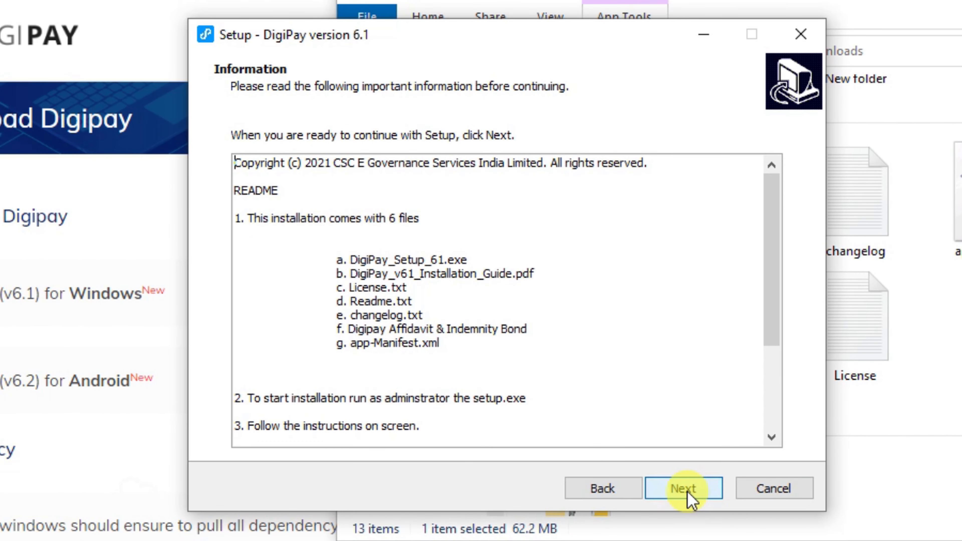
- Install DigiPay 6.1 into c:\CSC E-Governance with a desktop shortcut, and finish the wizard with Launch DigiPay selected
{"action": "left_click", "coordinate": [687, 491]}
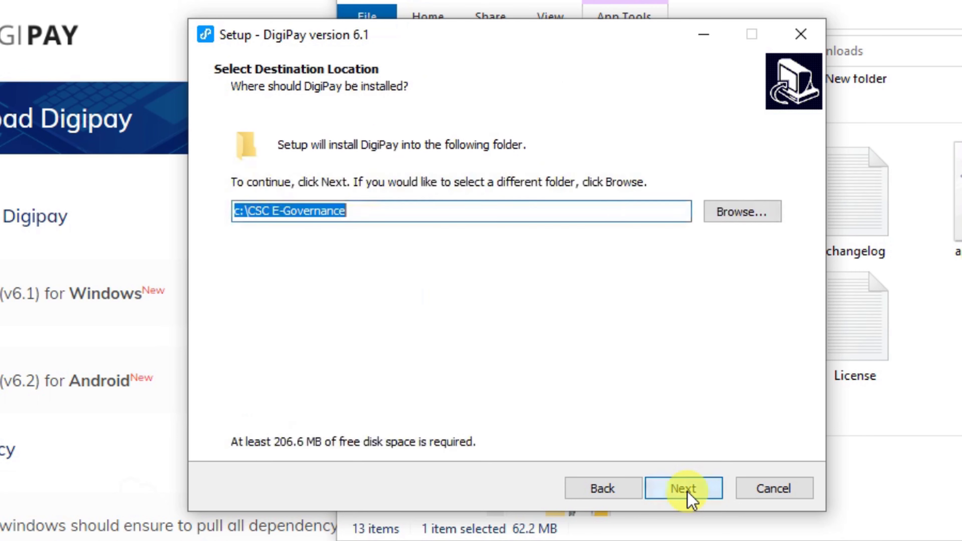
{"action": "left_click", "coordinate": [687, 493]}
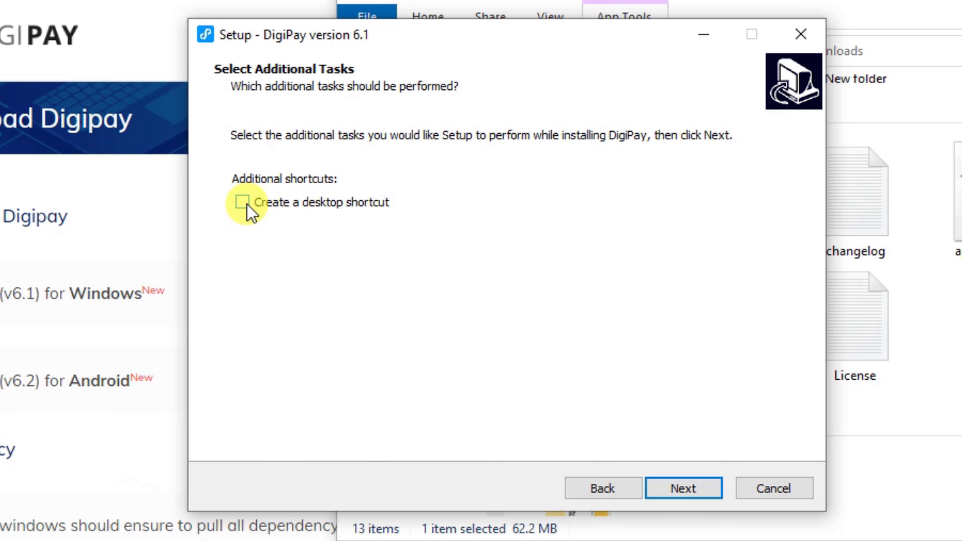
{"action": "left_click", "coordinate": [679, 496]}
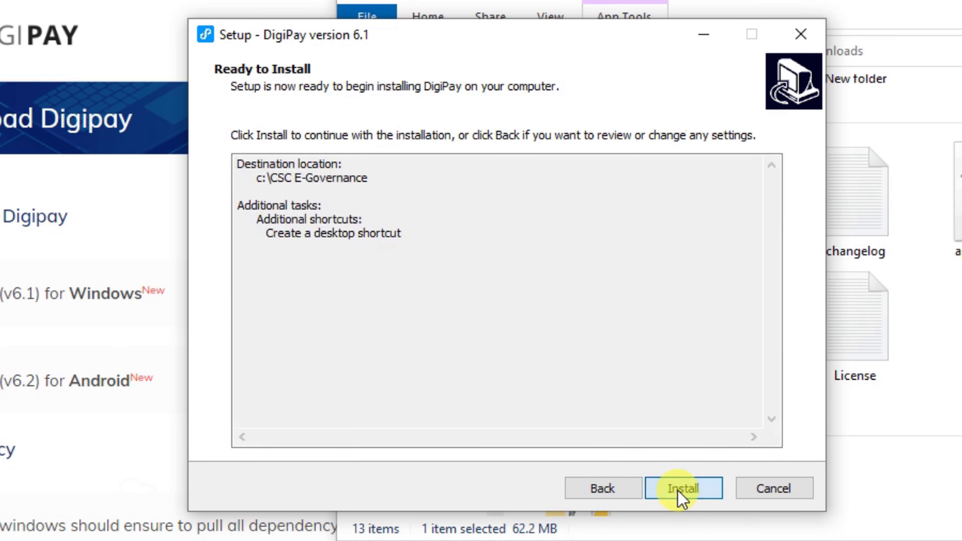
{"action": "left_click", "coordinate": [688, 497]}
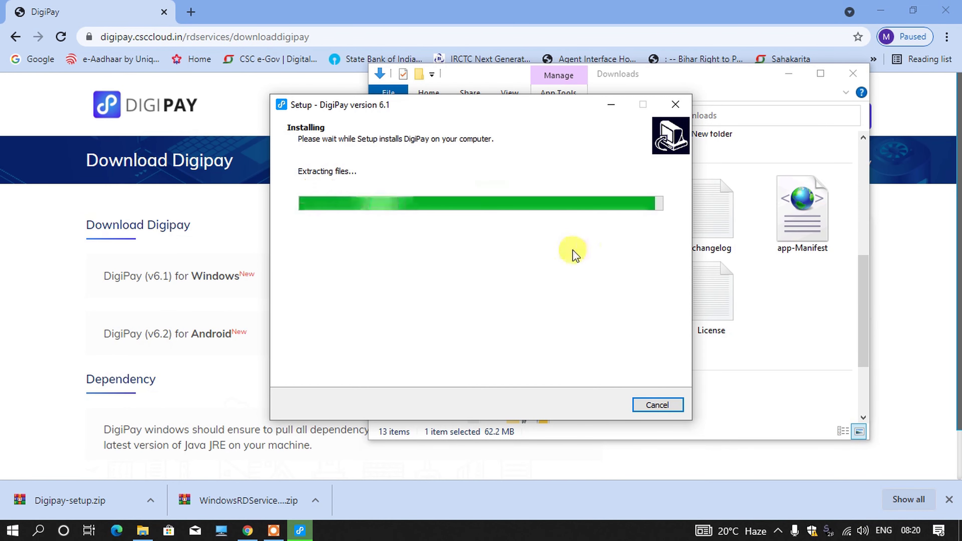
{"action": "left_click", "coordinate": [597, 405]}
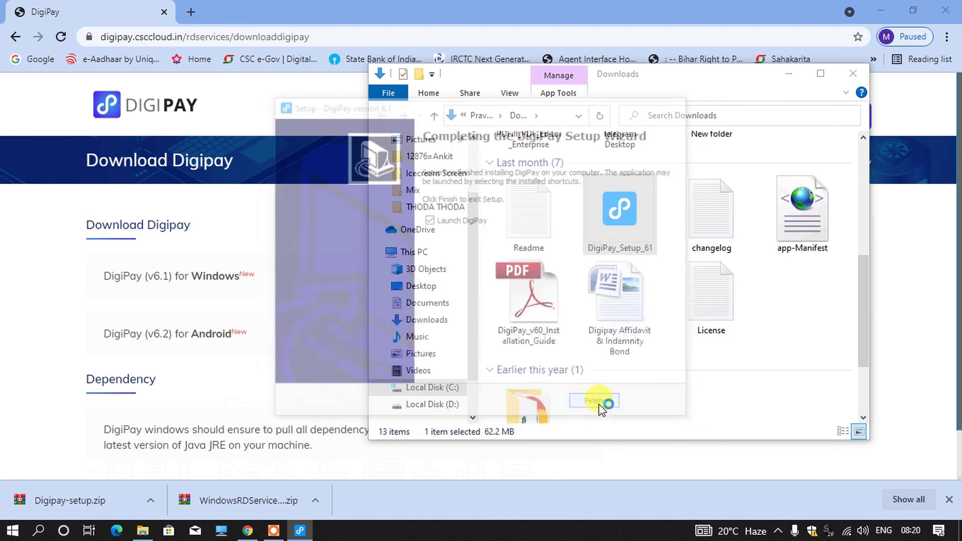
- Minimise the Downloads folder window and view the Dependency links on the DigiPay website's home page
{"action": "left_click", "coordinate": [789, 73]}
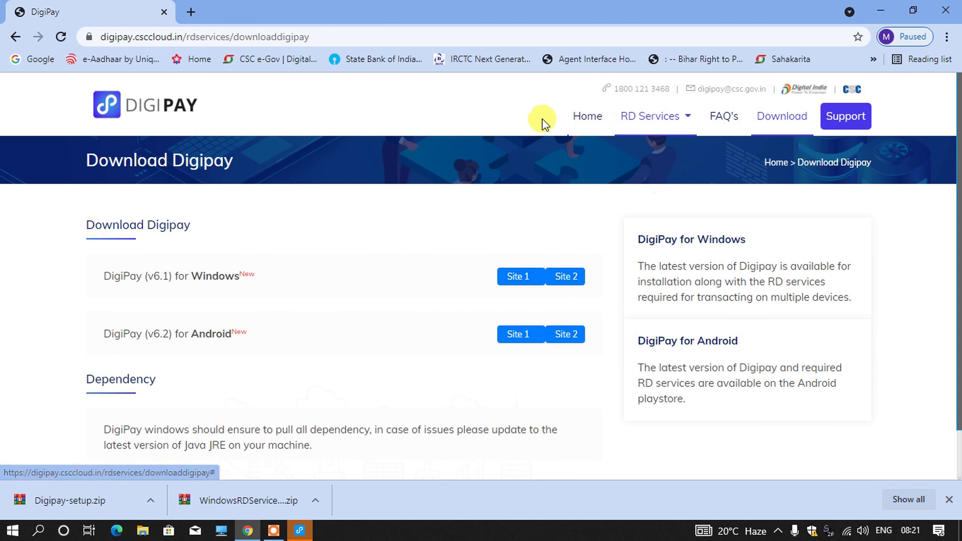
{"action": "left_click", "coordinate": [585, 122]}
{"action": "scroll", "coordinate": [730, 390], "scroll_direction": "down", "scroll_amount": 5}
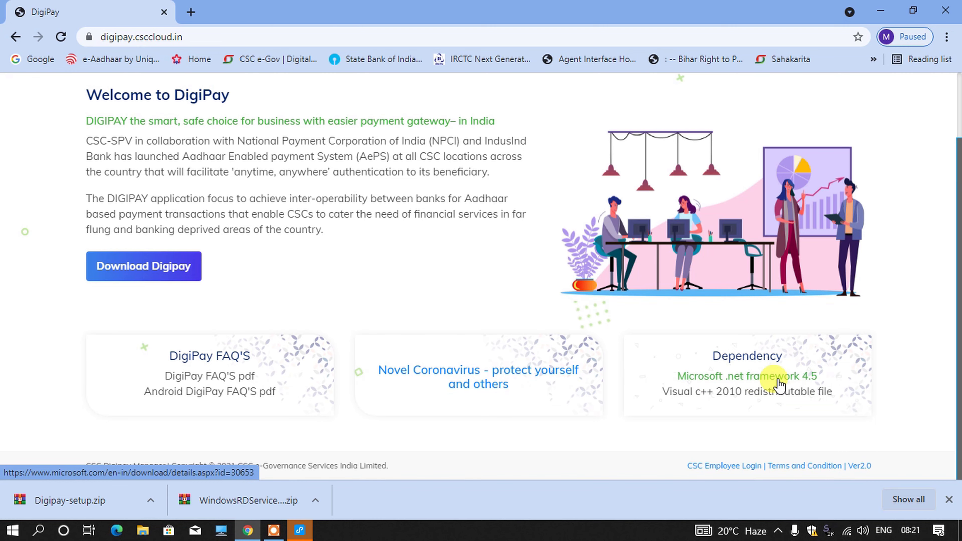
- View the Microsoft .NET Framework 4.5 download page from the Dependency links, then close it and minimise the browser
{"action": "left_click", "coordinate": [777, 383]}
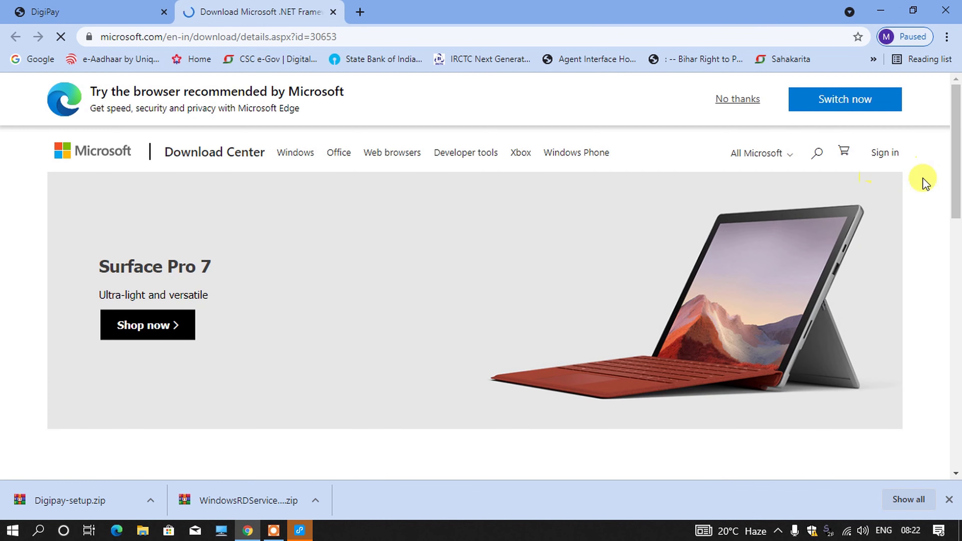
{"action": "left_click_drag", "start_coordinate": [956, 151], "coordinate": [956, 241]}
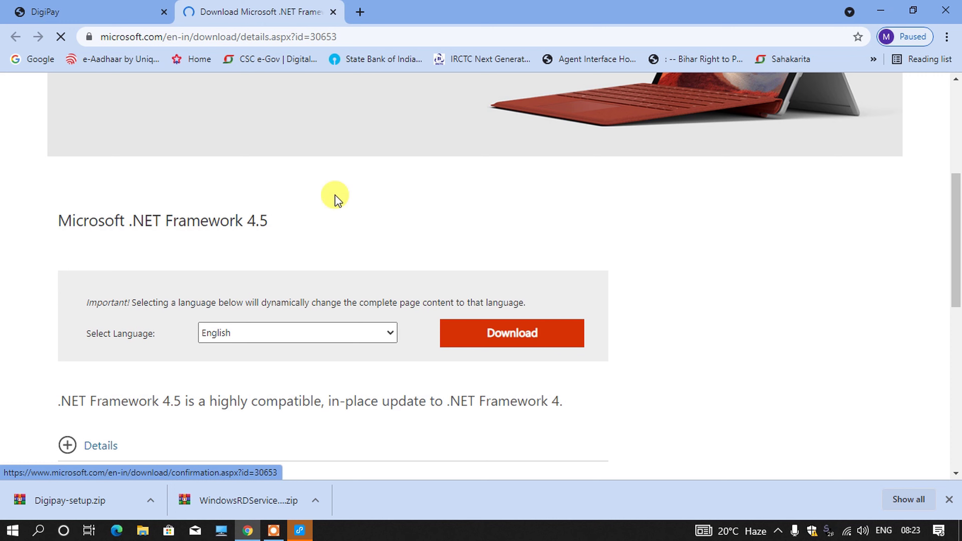
{"action": "left_click", "coordinate": [333, 12]}
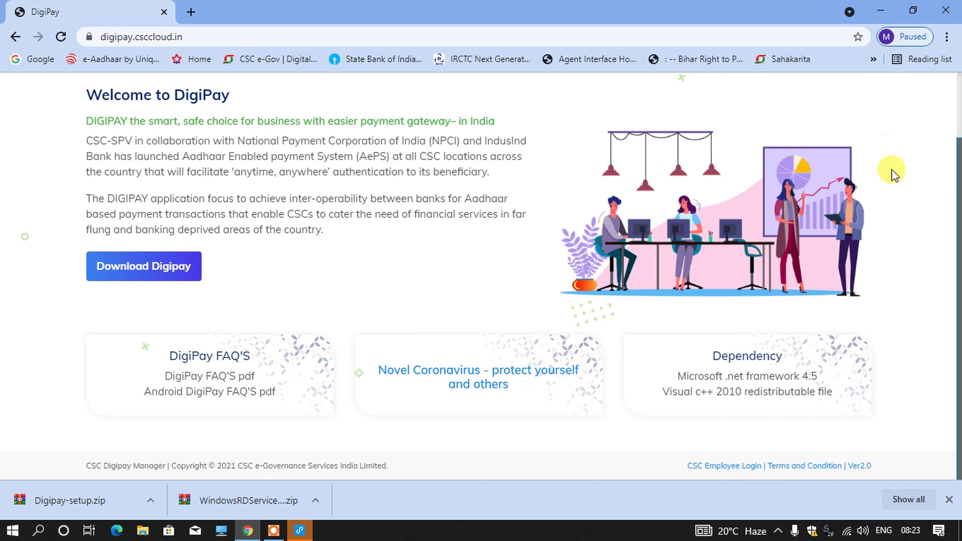
{"action": "left_click", "coordinate": [883, 11]}
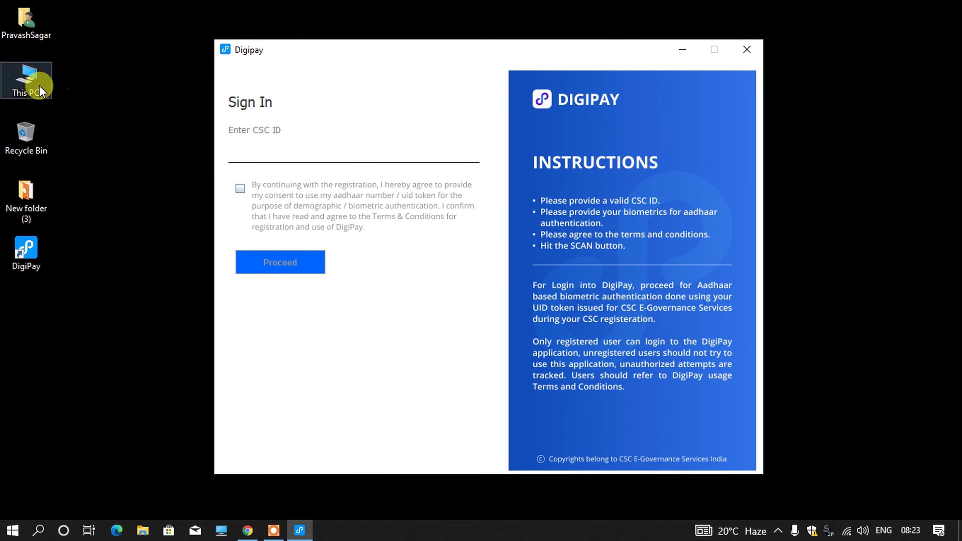
- Open the ConfigSettings file from the MorphoRdServiceL0Soft folder on Local Disk (C:)
{"action": "double_click", "coordinate": [34, 82]}
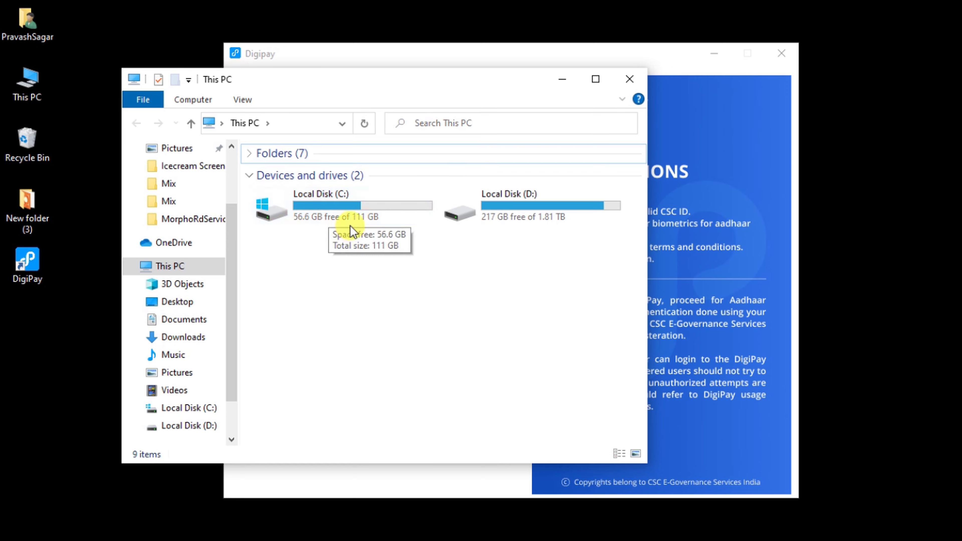
{"action": "double_click", "coordinate": [318, 215]}
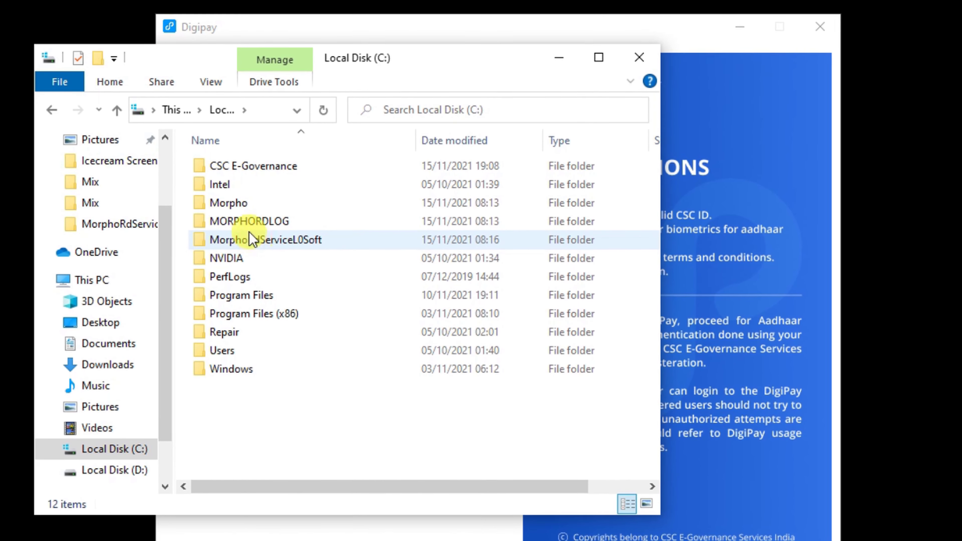
{"action": "mouse_move", "coordinate": [261, 243]}
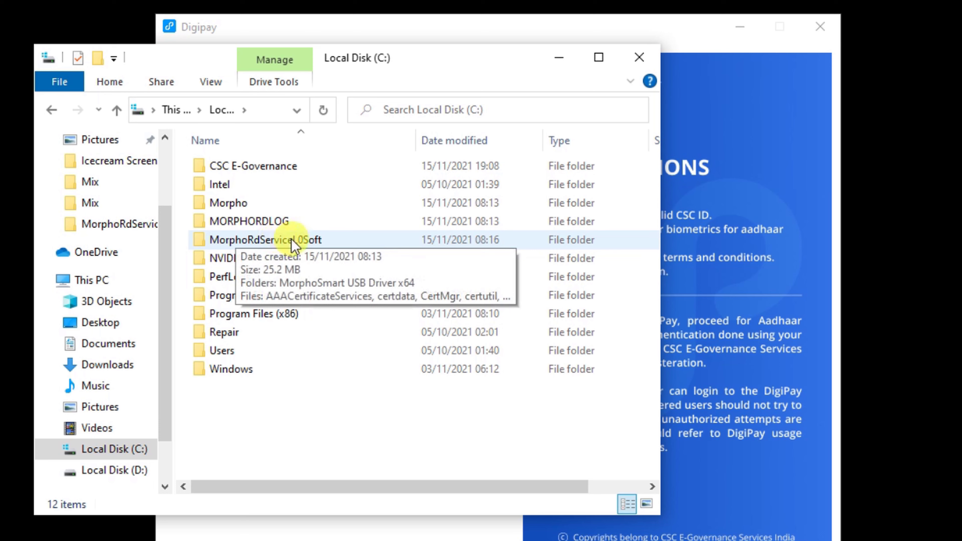
{"action": "double_click", "coordinate": [271, 241]}
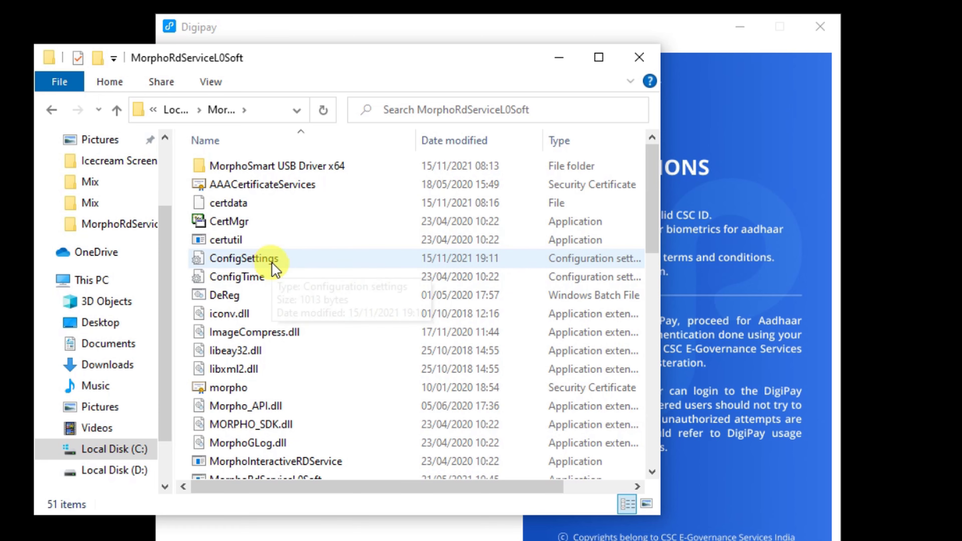
{"action": "mouse_move", "coordinate": [267, 269]}
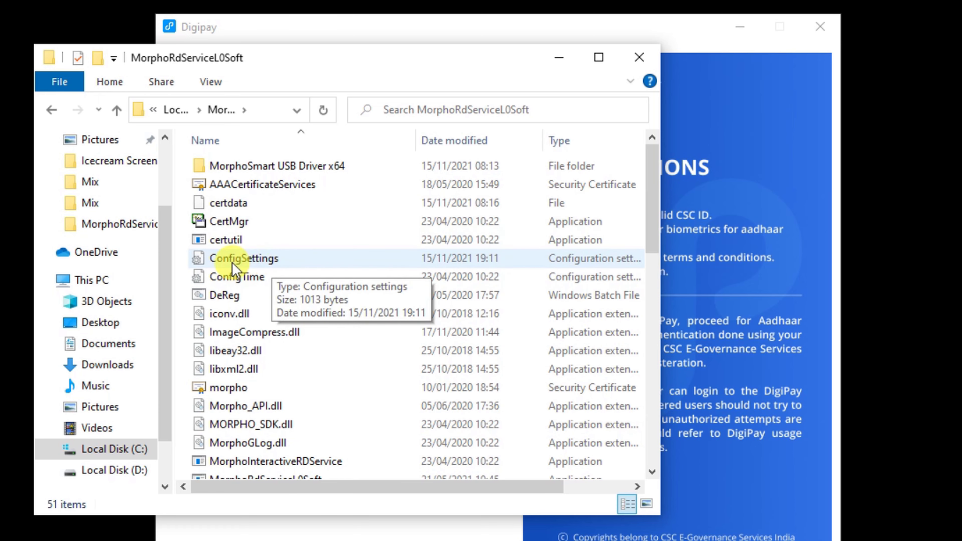
{"action": "double_click", "coordinate": [274, 266]}
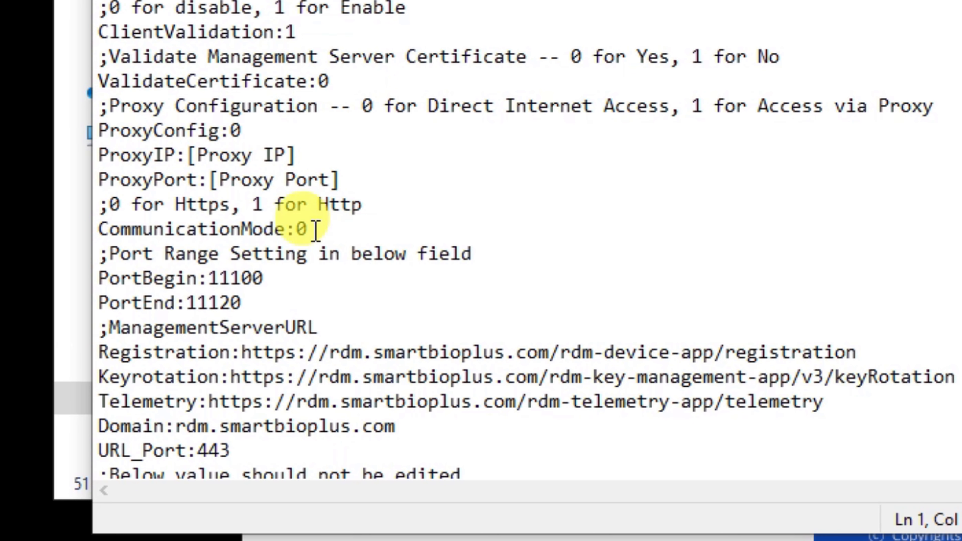
- Set CommunicationMode to 1 in ConfigSettings, save the file, and close it along with its folder window
{"action": "left_click", "coordinate": [315, 230]}
{"action": "type", "text": "1"}
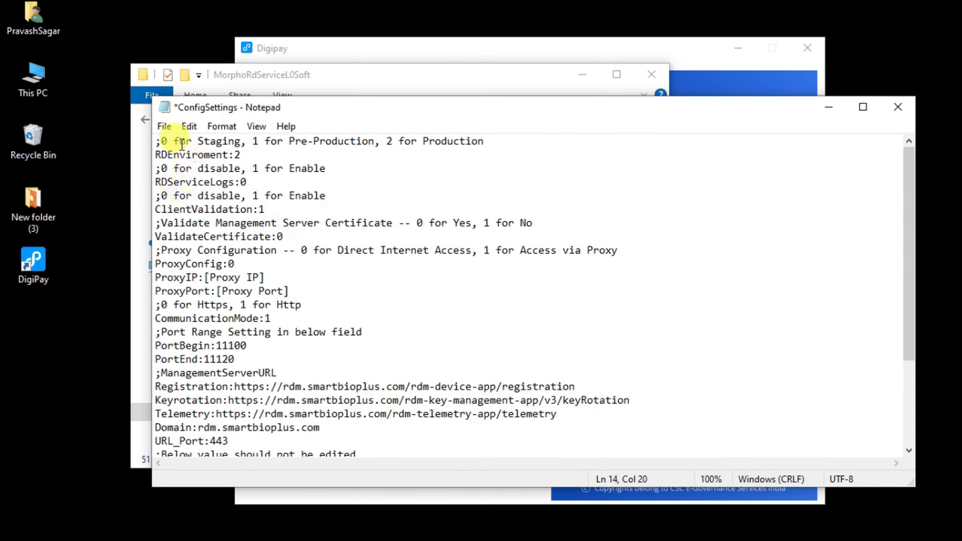
{"action": "left_click", "coordinate": [165, 126]}
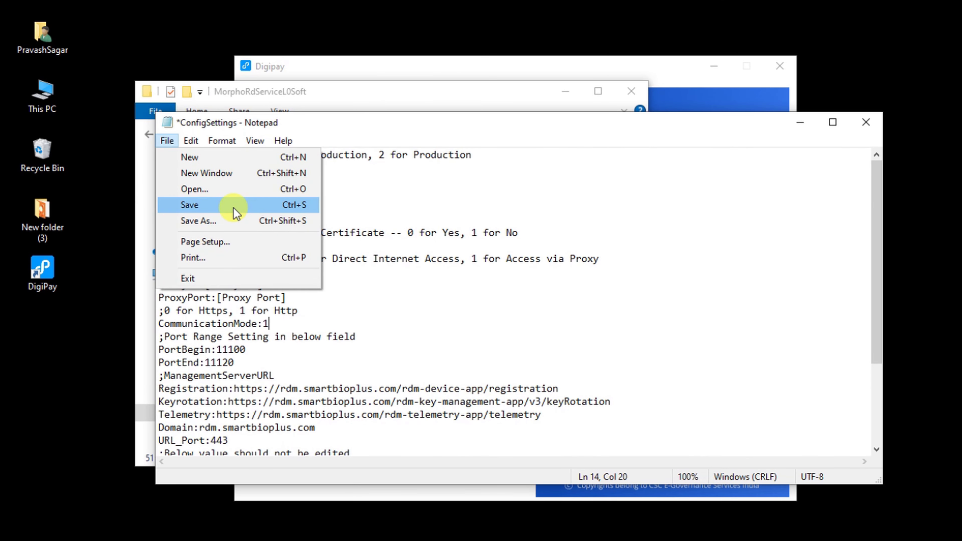
{"action": "left_click", "coordinate": [222, 196]}
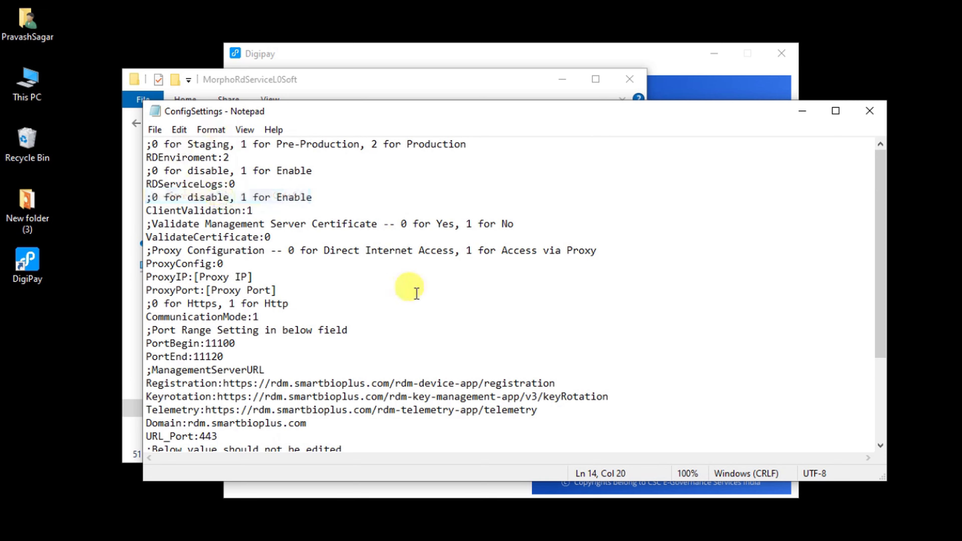
{"action": "left_click", "coordinate": [870, 112]}
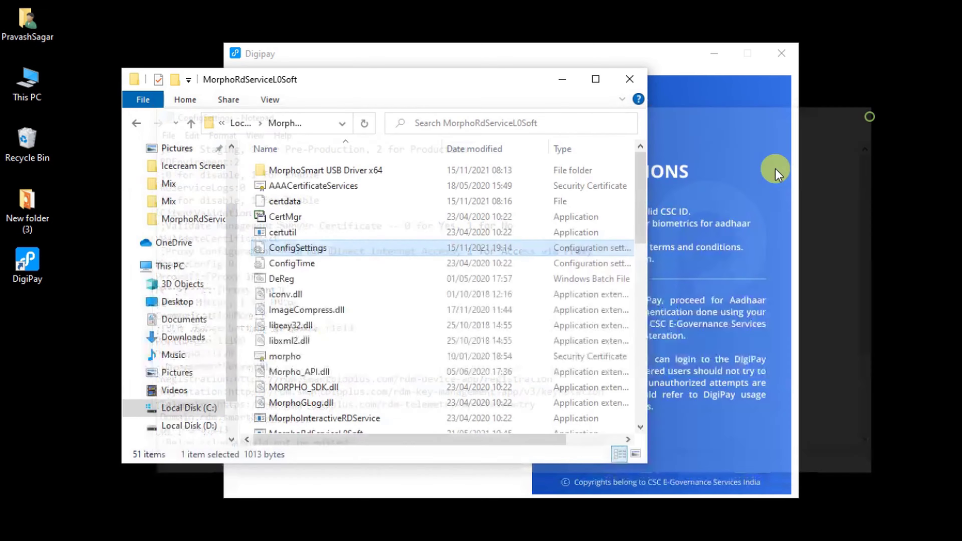
{"action": "left_click", "coordinate": [629, 81]}
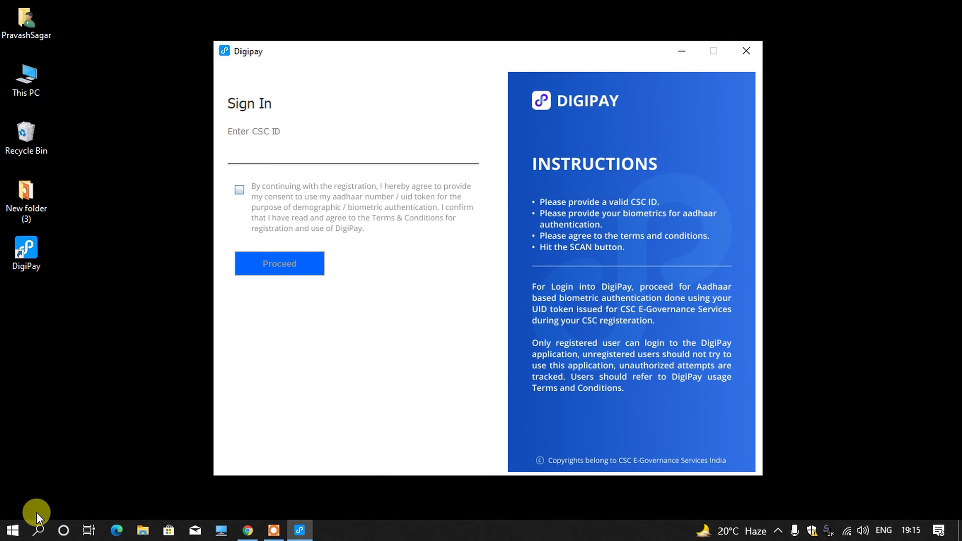
- Search Windows for "ser" and open the Services app
{"action": "left_click", "coordinate": [15, 534]}
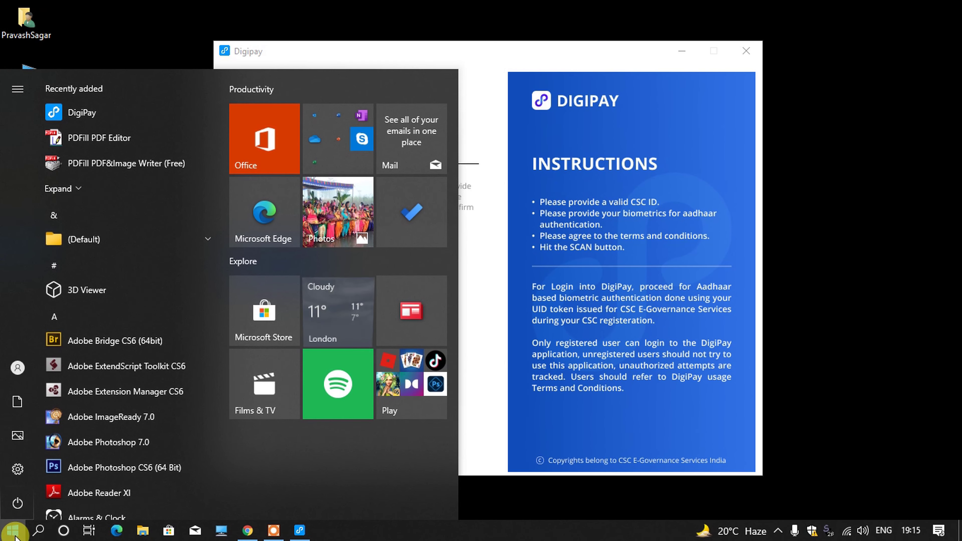
{"action": "type", "text": "ser"}
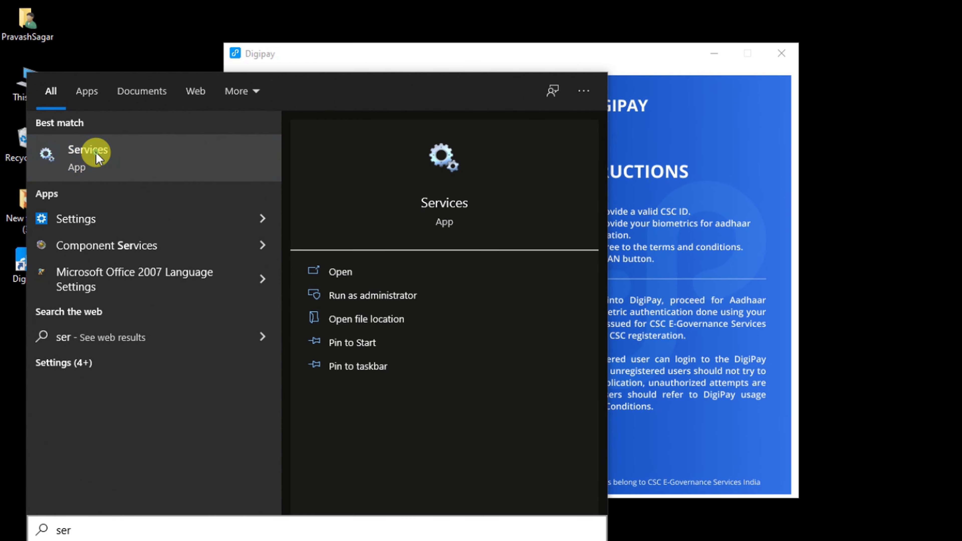
{"action": "left_click", "coordinate": [99, 156]}
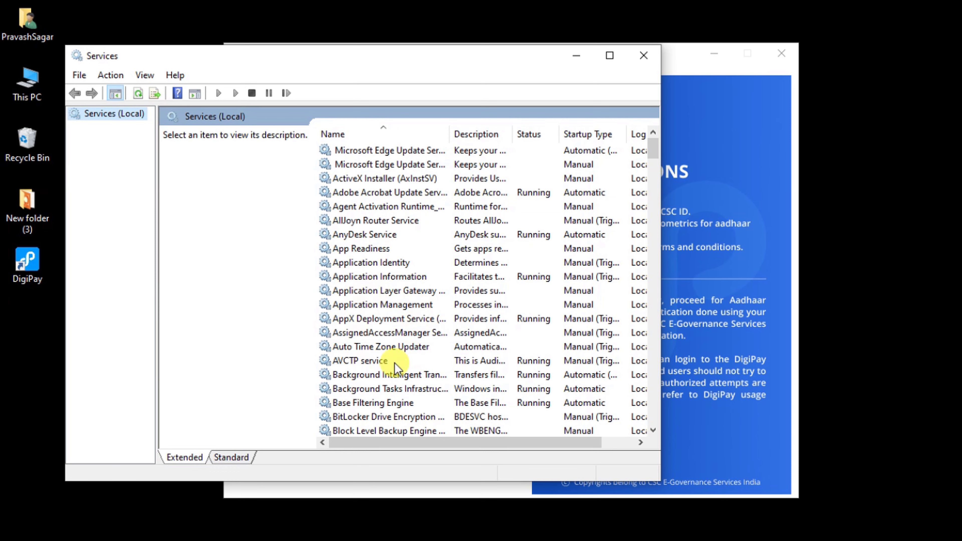
- Find Morpho RD Service in the list of local services, restart it, and close the Services window
{"action": "left_click", "coordinate": [382, 277]}
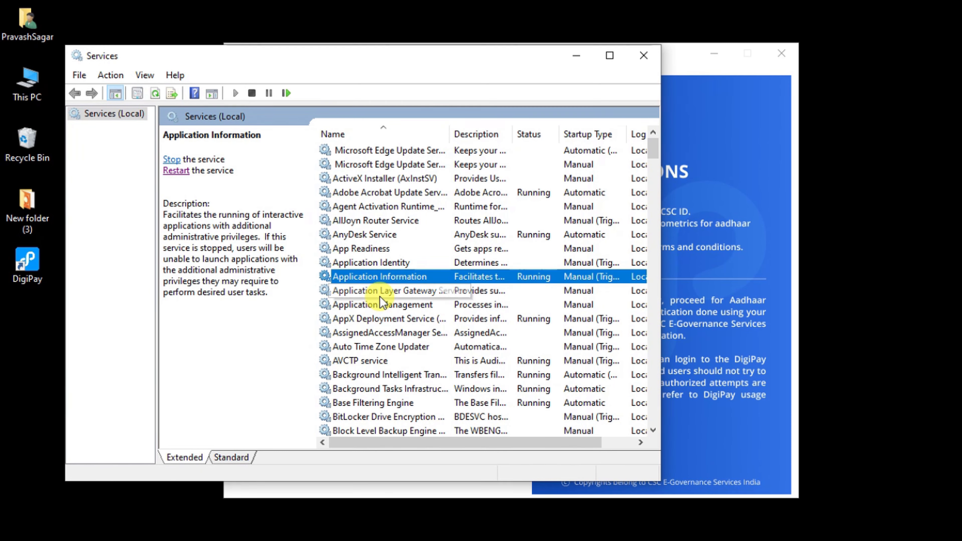
{"action": "type", "text": "mi"}
{"action": "left_click", "coordinate": [431, 402]}
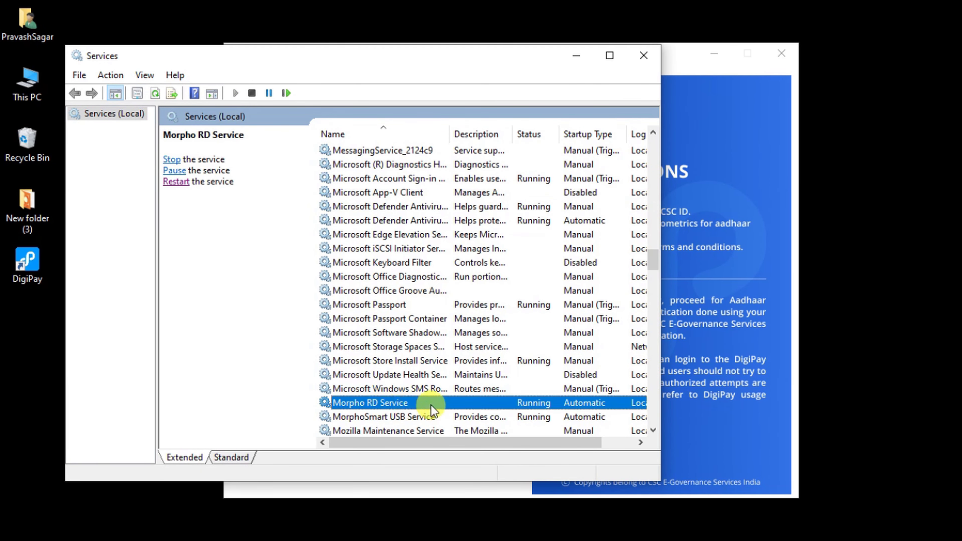
{"action": "scroll", "coordinate": [365, 334], "scroll_direction": "down", "scroll_amount": 3}
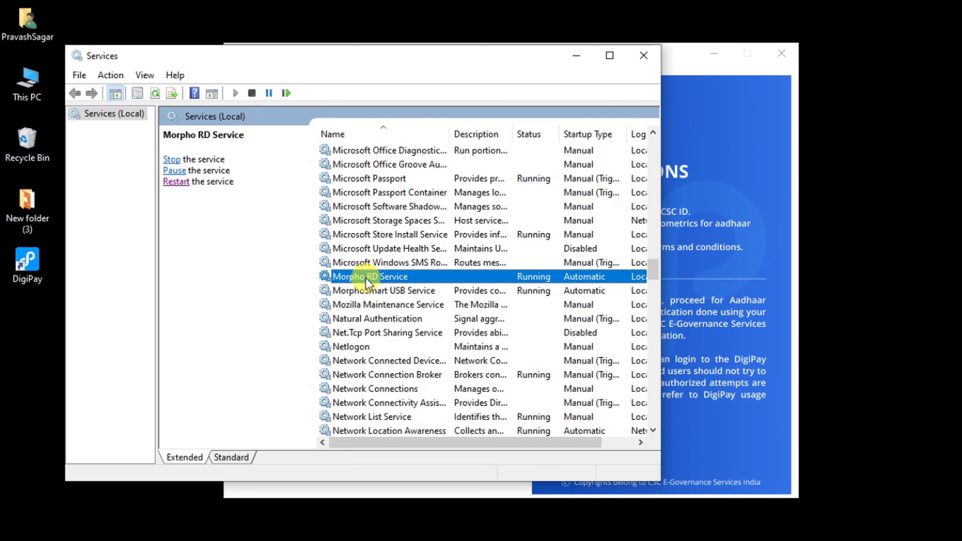
{"action": "left_click", "coordinate": [175, 182]}
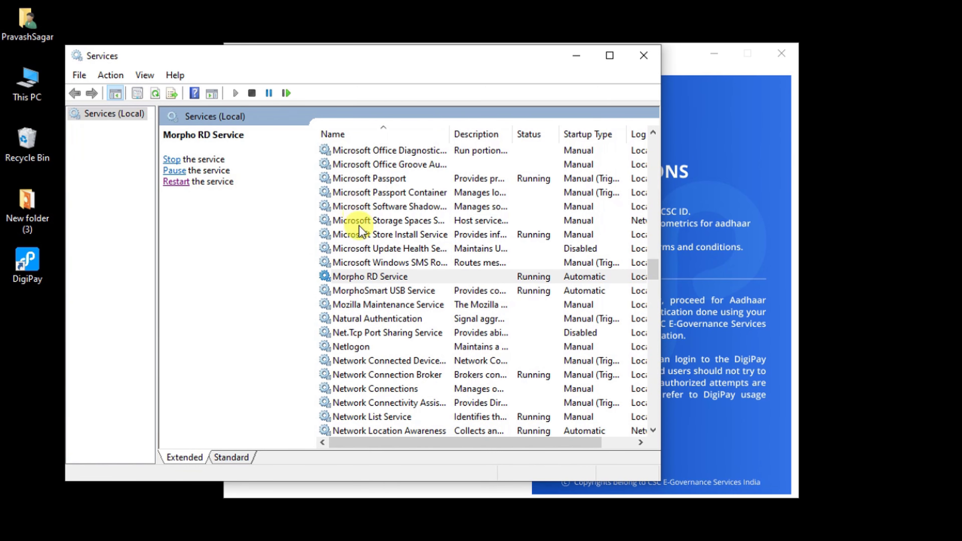
{"action": "left_click", "coordinate": [643, 57]}
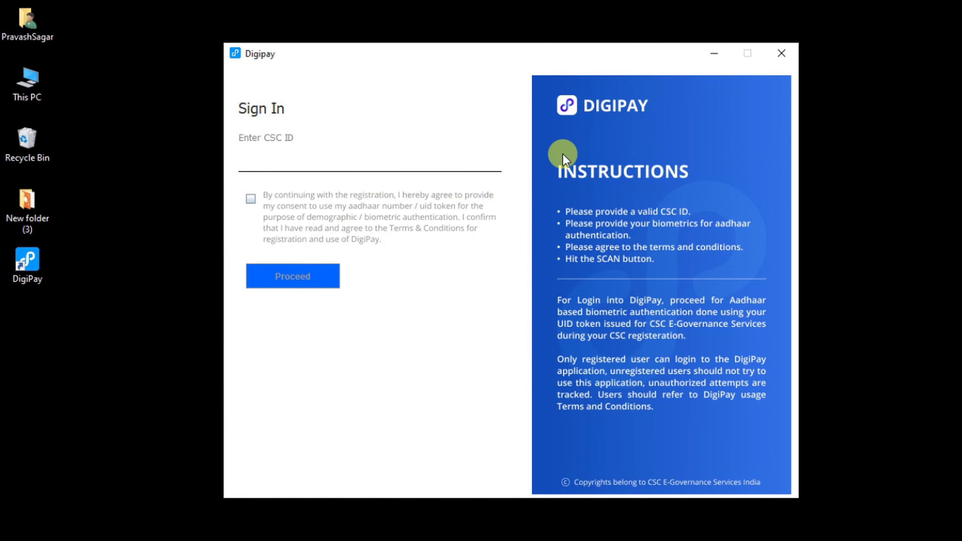
- Enter the CSC ID on the Digipay sign-in form, accept the consent terms, proceed, and choose Get OTP on Email
{"action": "left_click", "coordinate": [269, 157]}
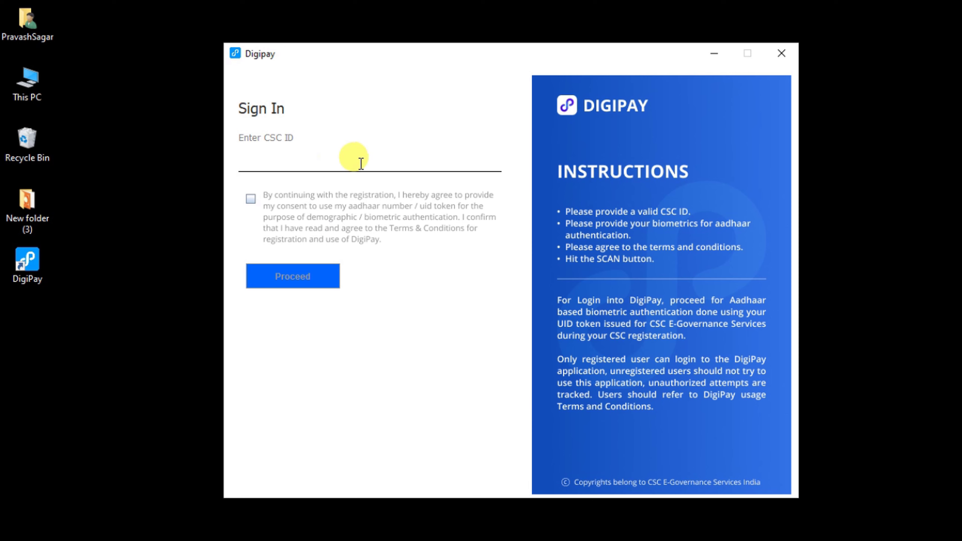
{"action": "left_click", "coordinate": [254, 203]}
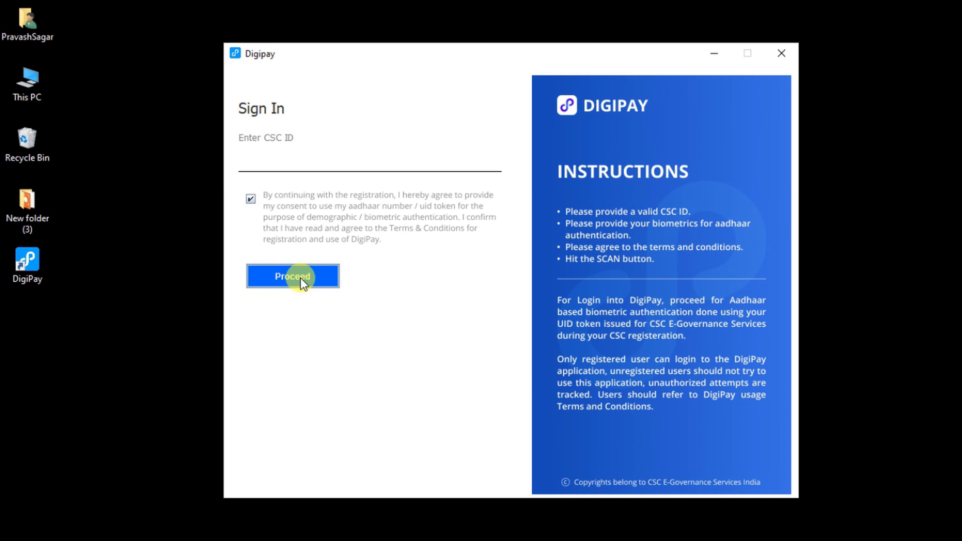
{"action": "left_click", "coordinate": [309, 278]}
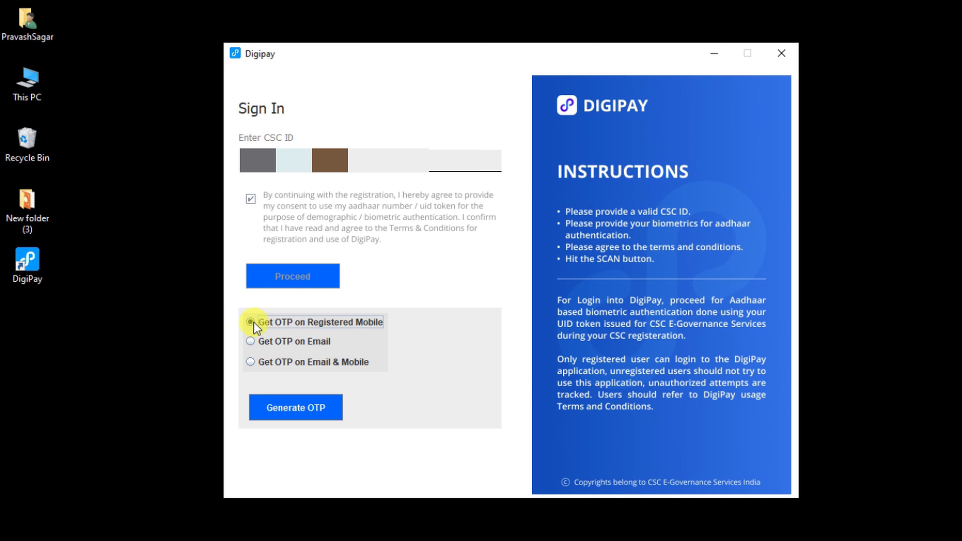
{"action": "left_click", "coordinate": [251, 342]}
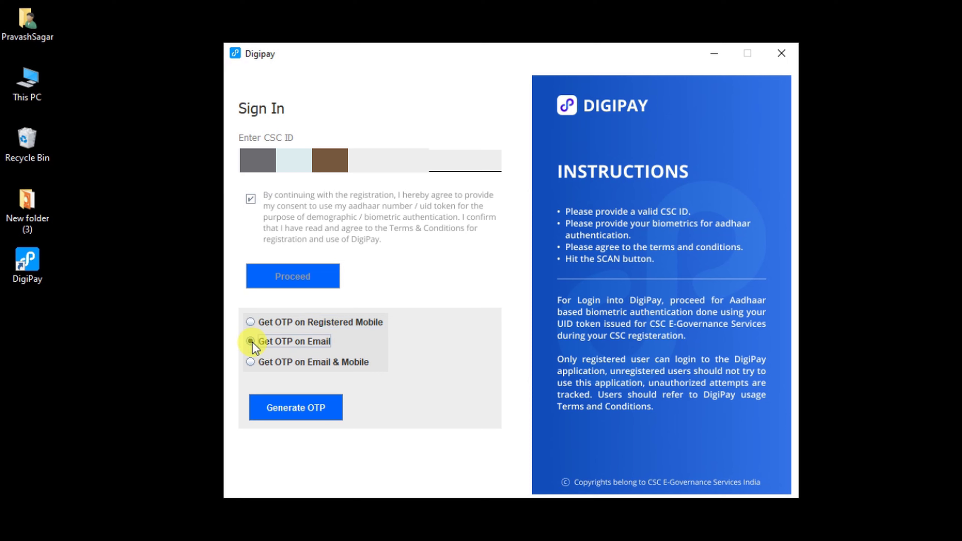